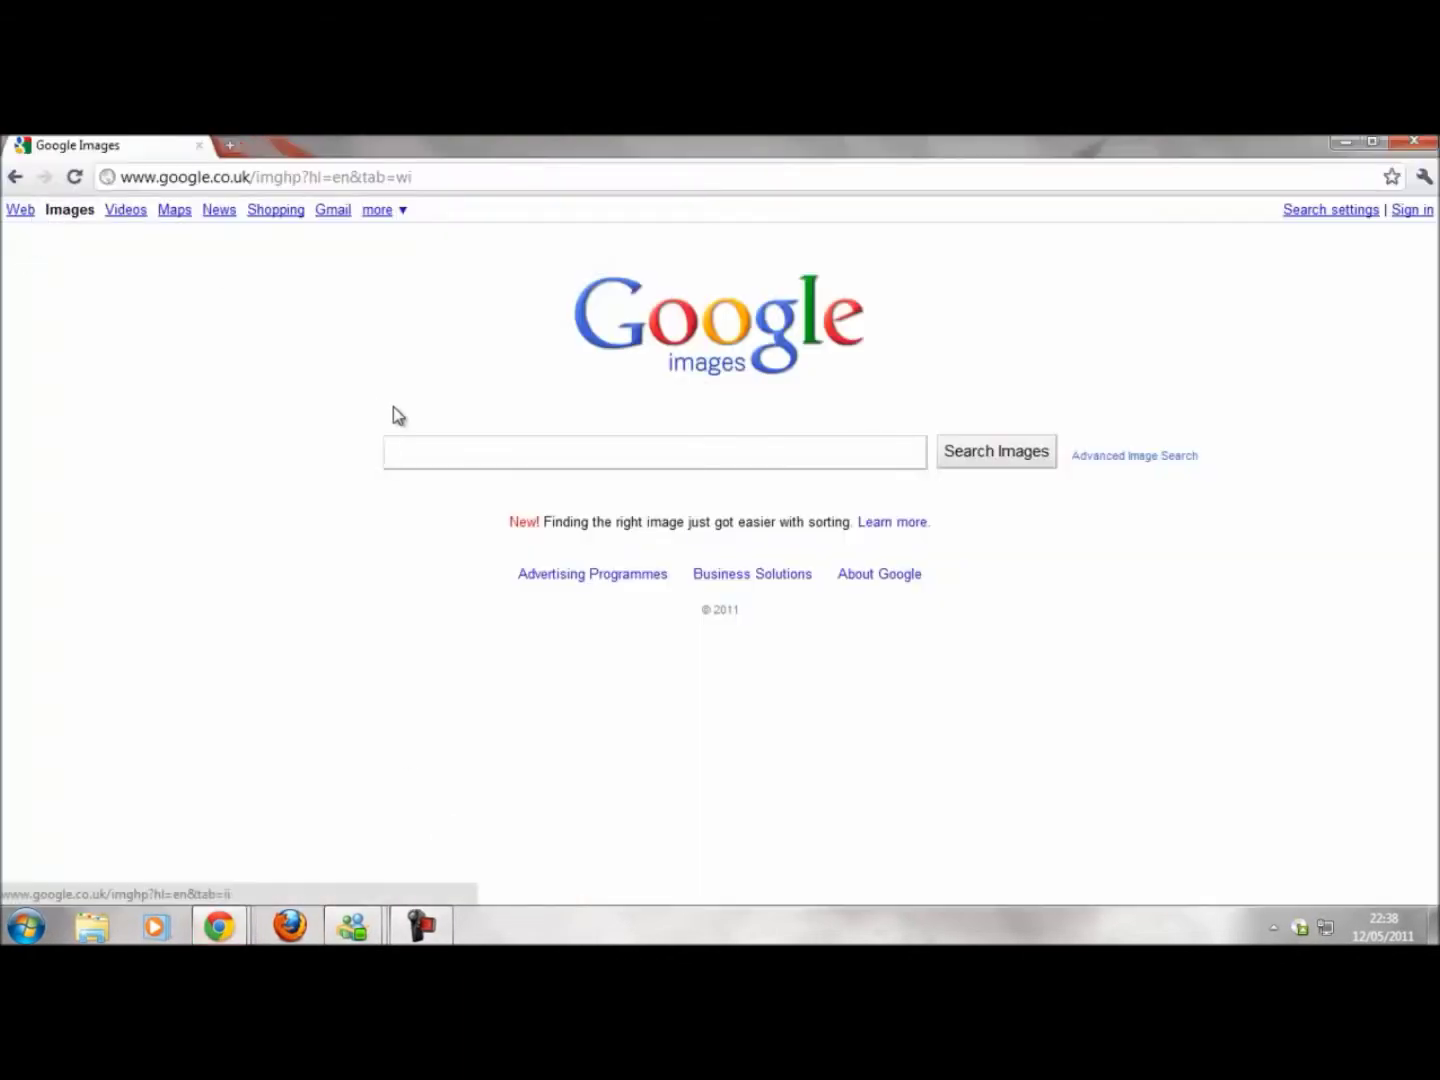
Enter the query 'windows 7 best scren' in the Google Images search box.
text(windows 7)
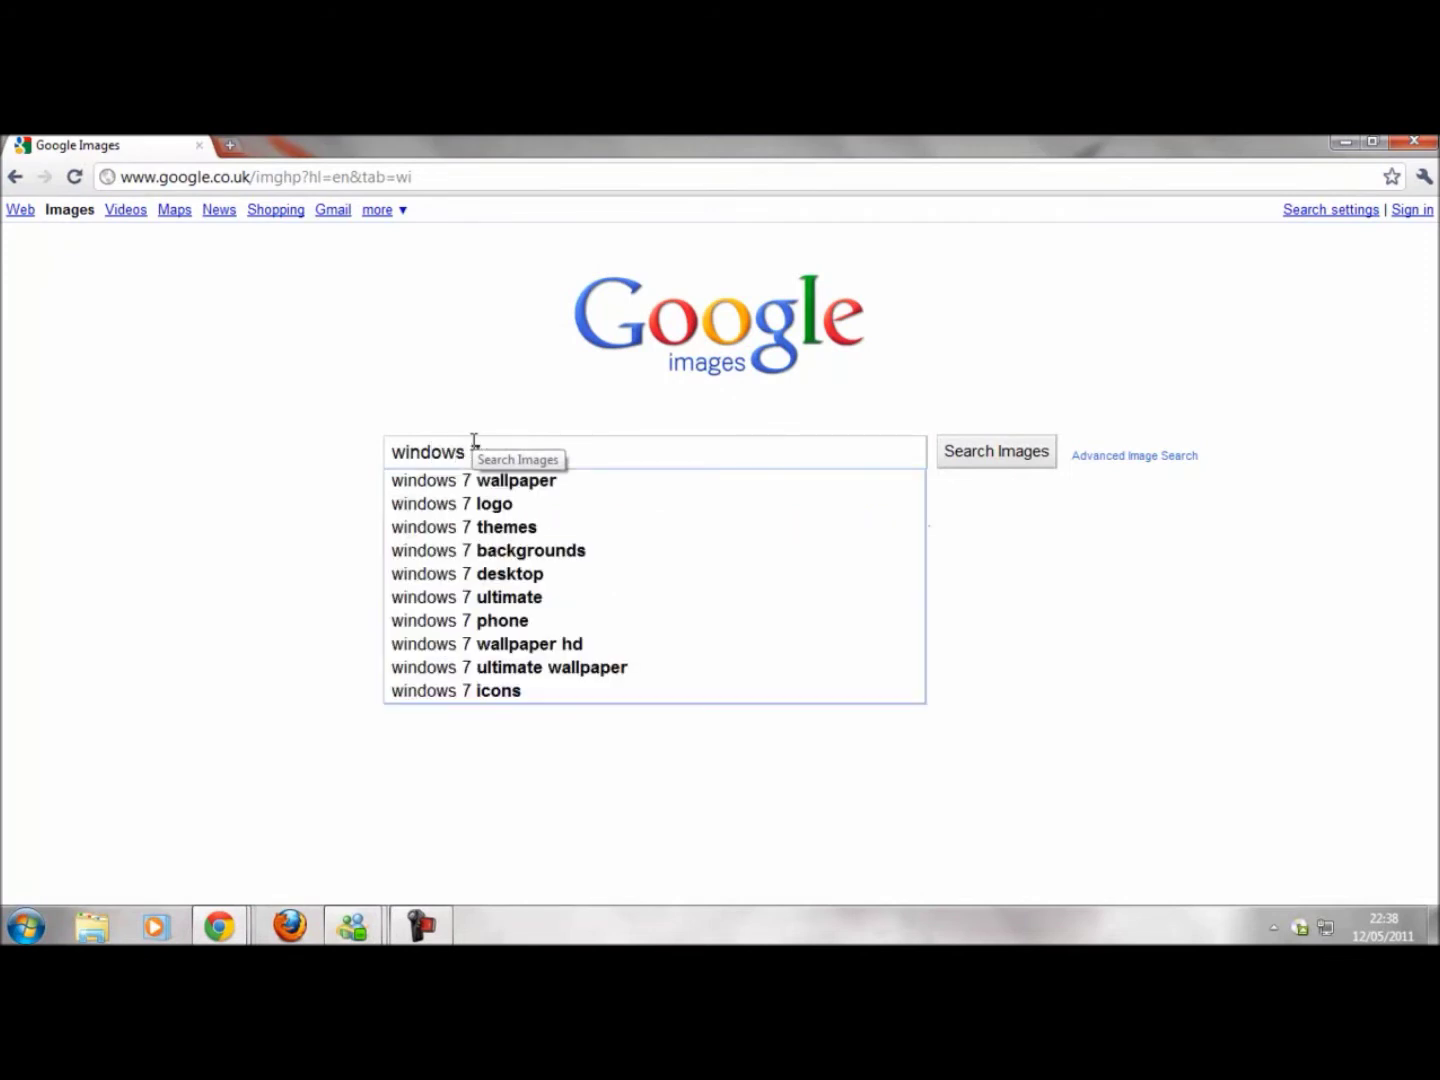
text( best)
text( scr)
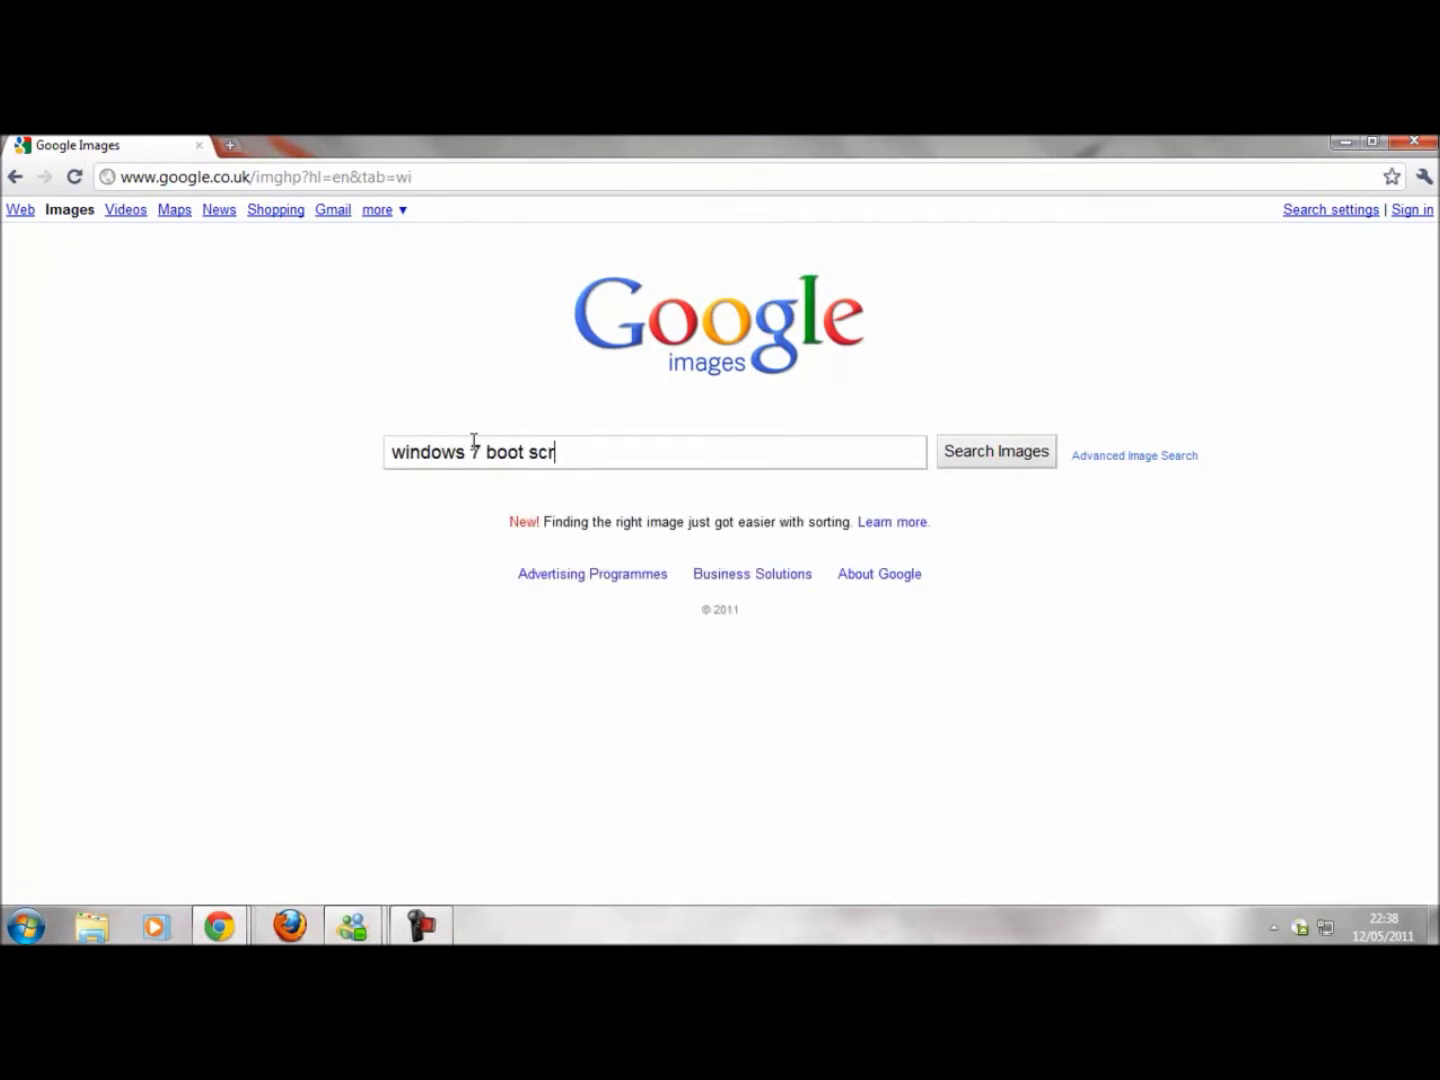
text(en)
Search images for the corrected 'windows 7 boot screen', filter to Large, and view one full size.
key(Return)
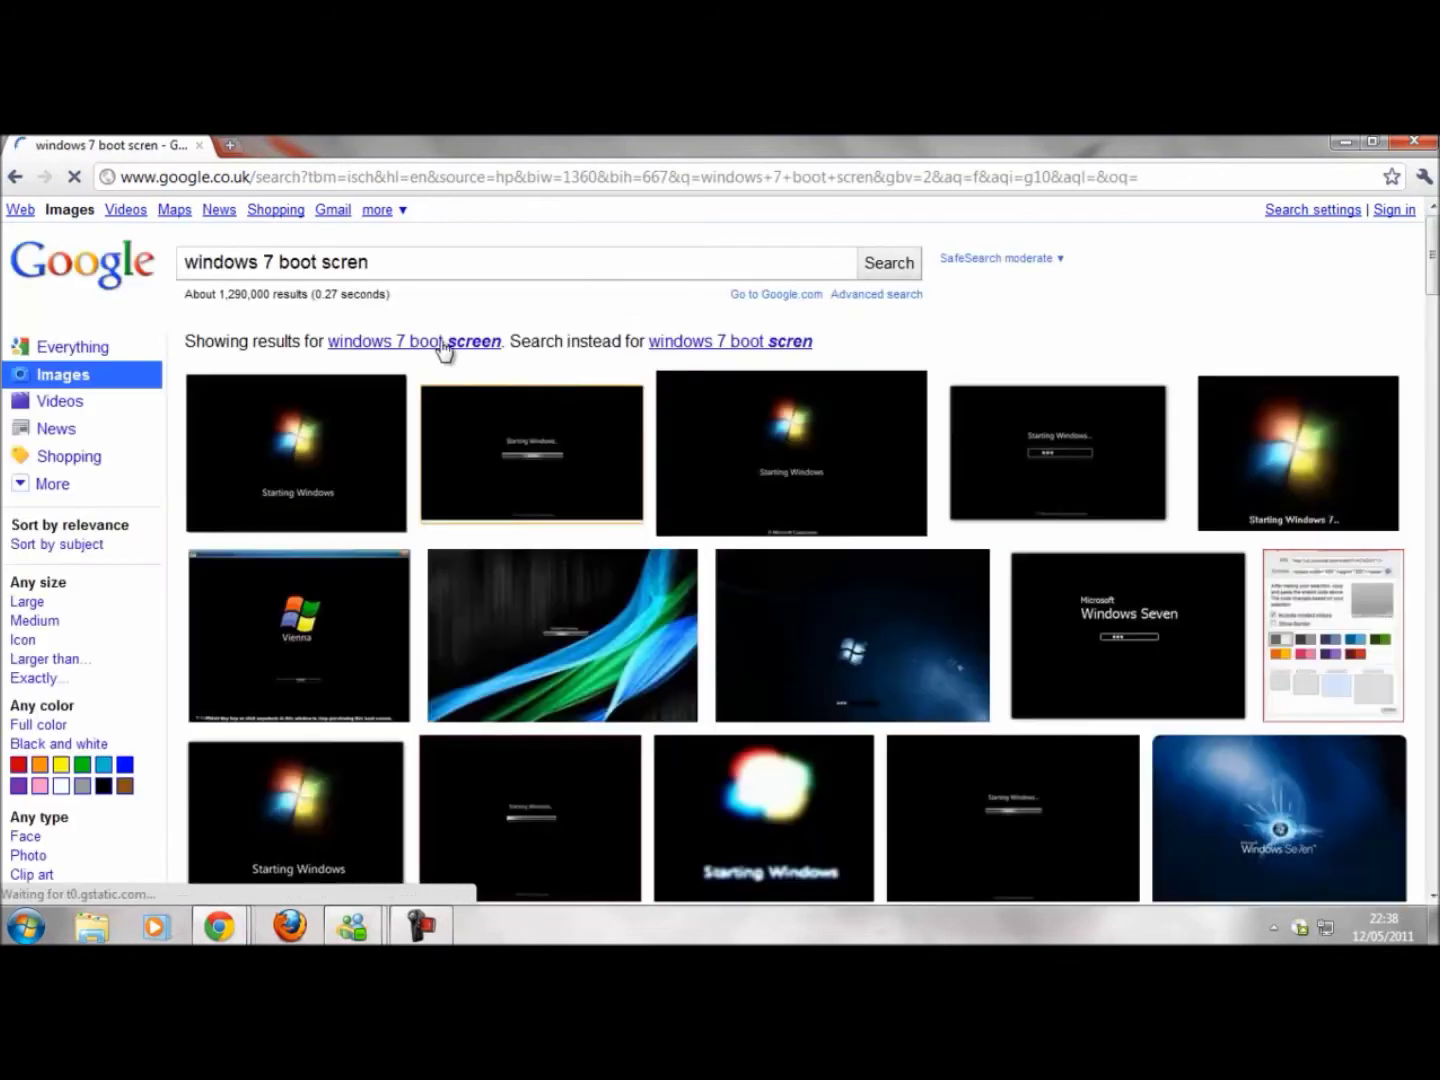
click(440, 343)
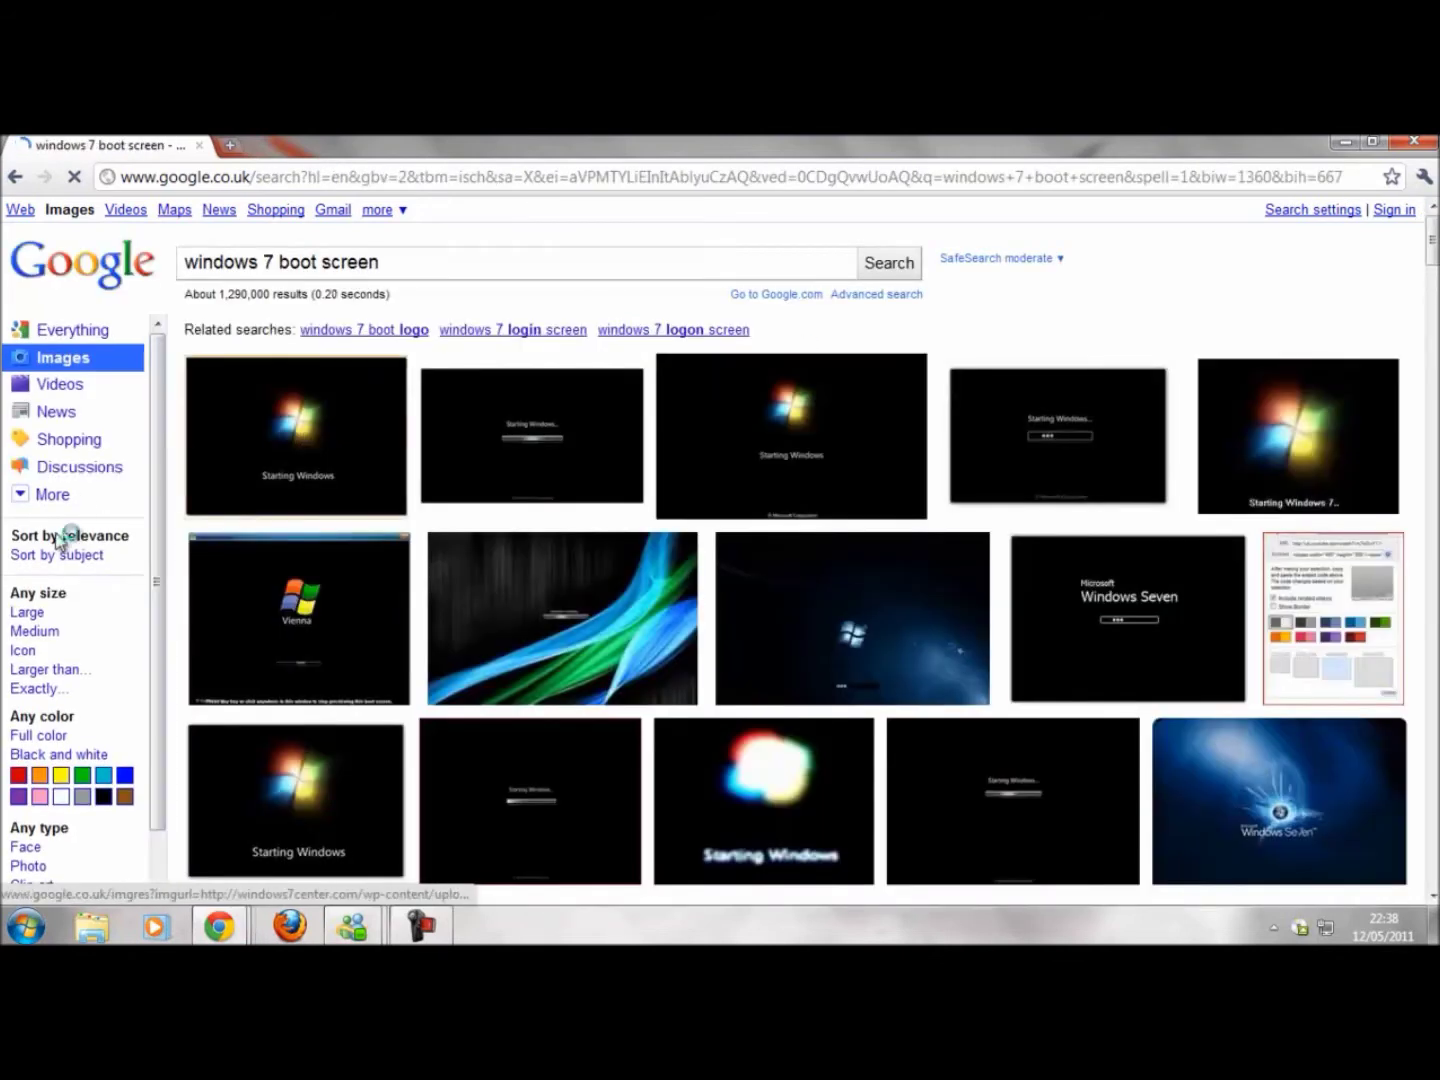
click(18, 612)
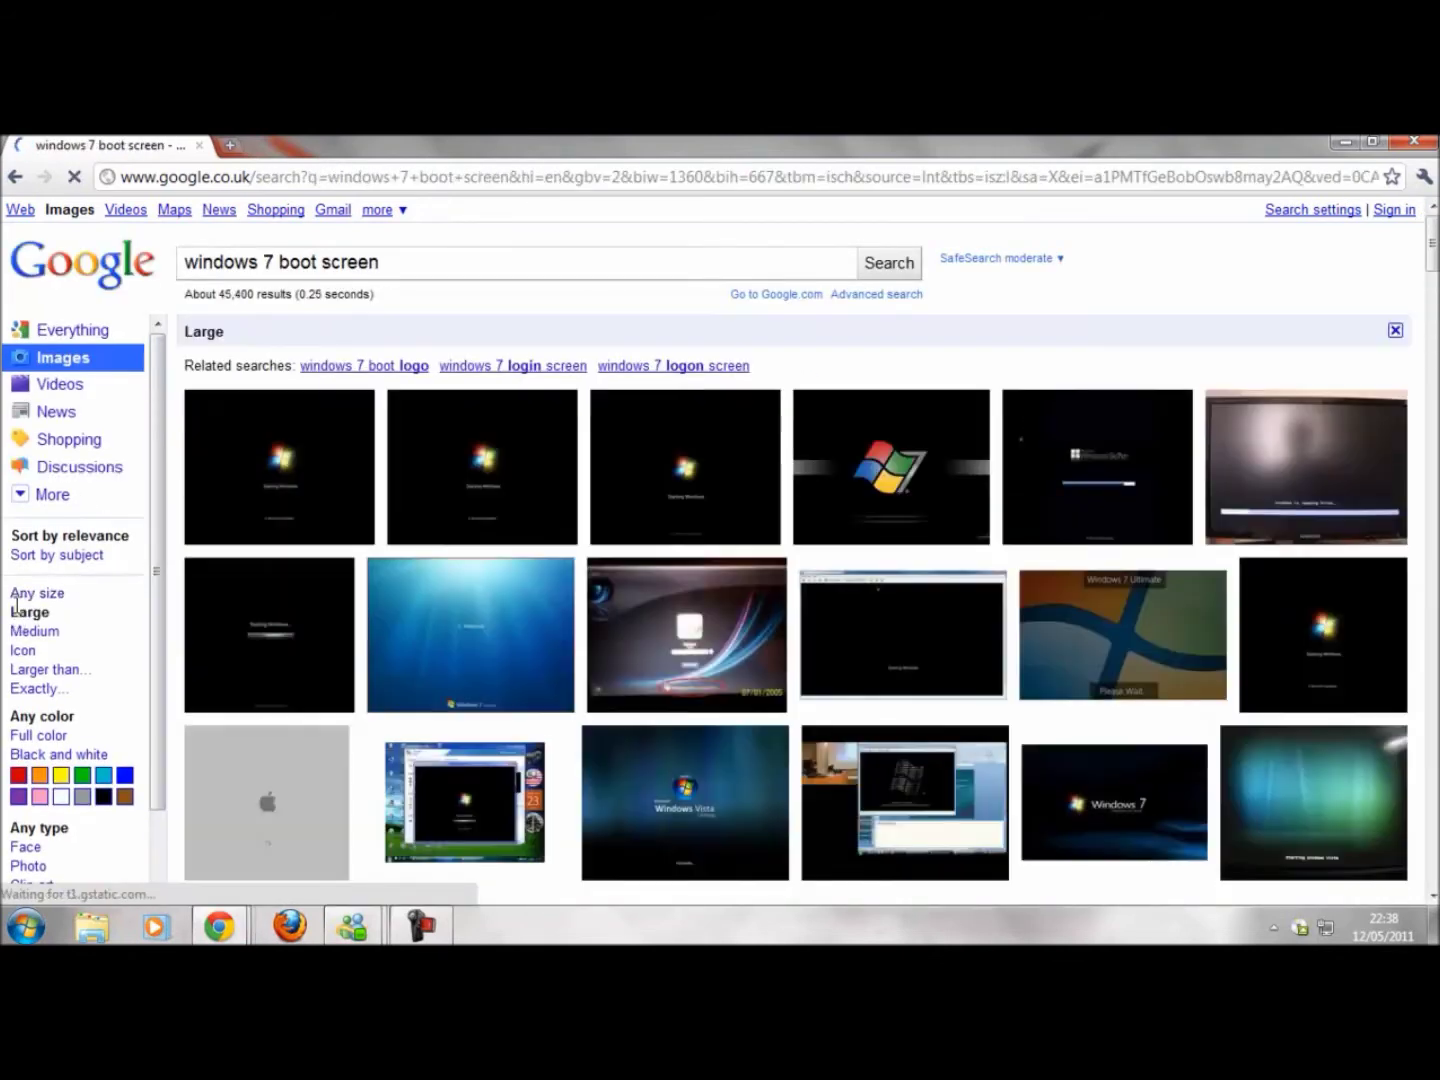
click(365, 487)
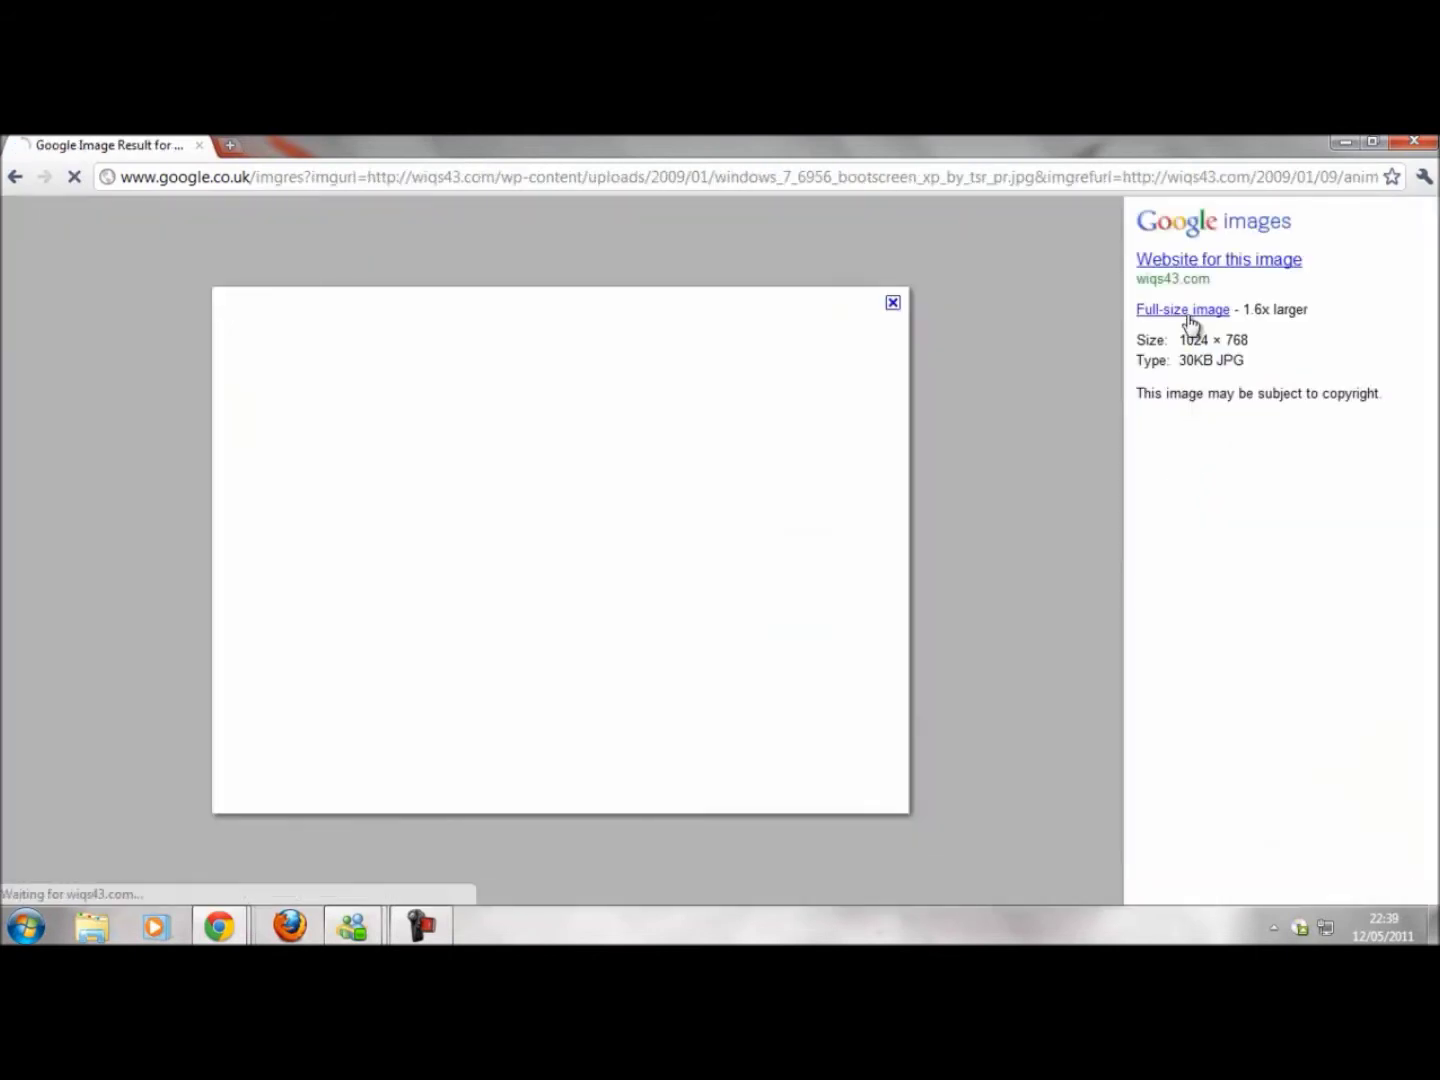
click(1188, 316)
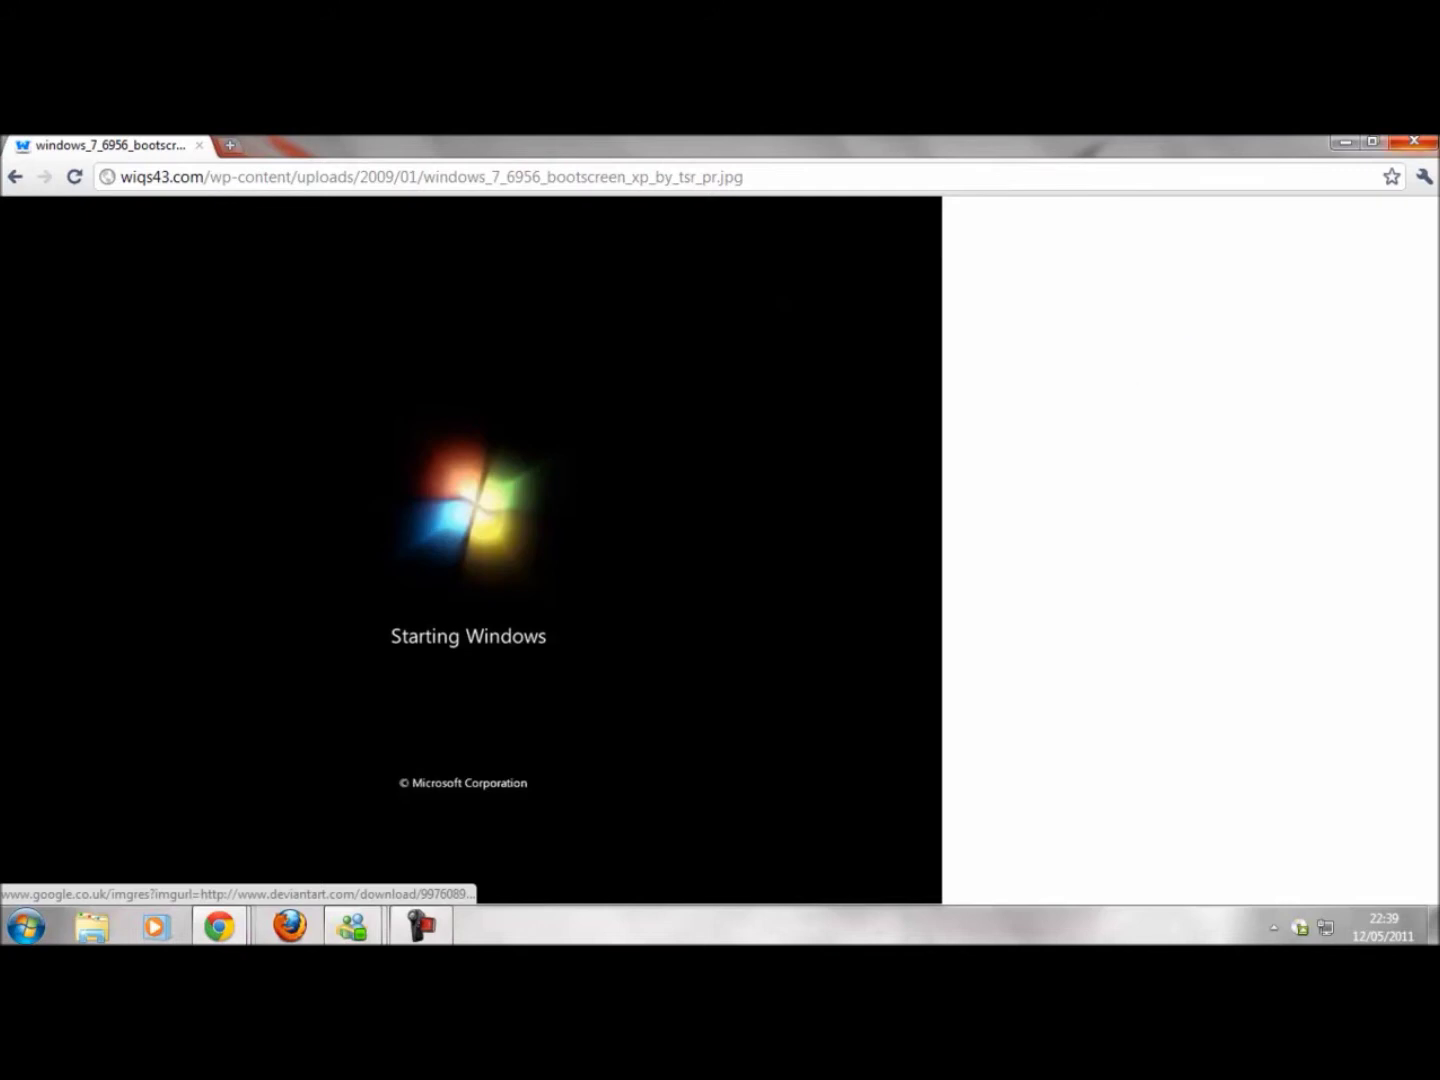
click(1412, 142)
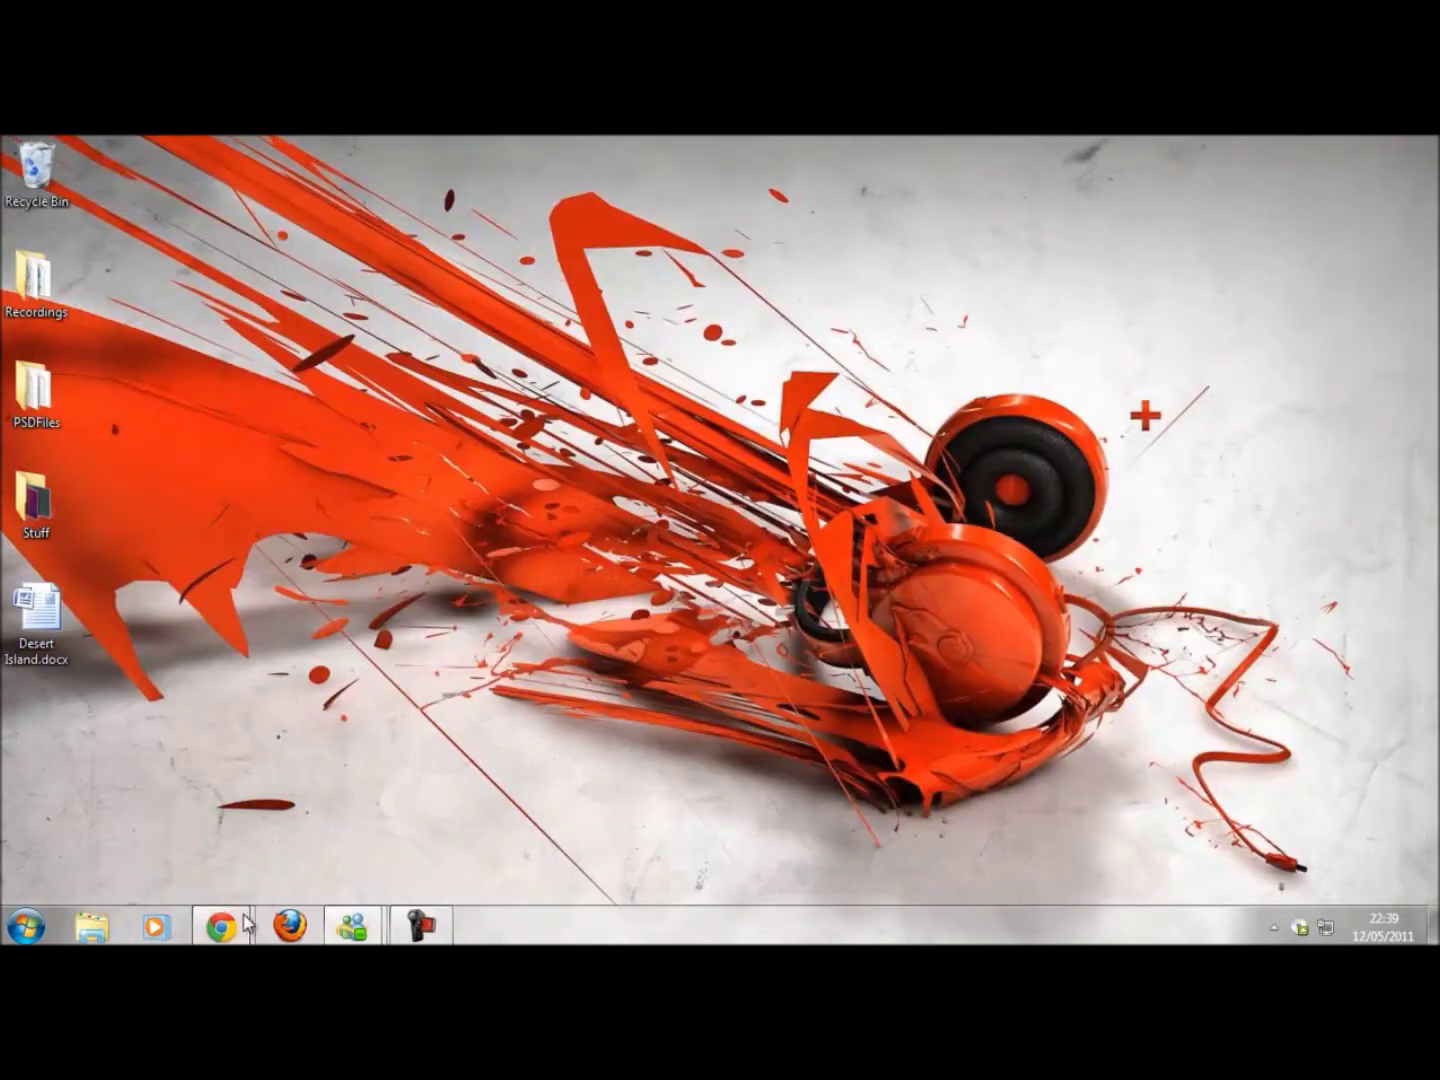
Bring back the Ex Reapers forum window and switch its style to GameTime.
mouse_move(220, 926)
click(447, 815)
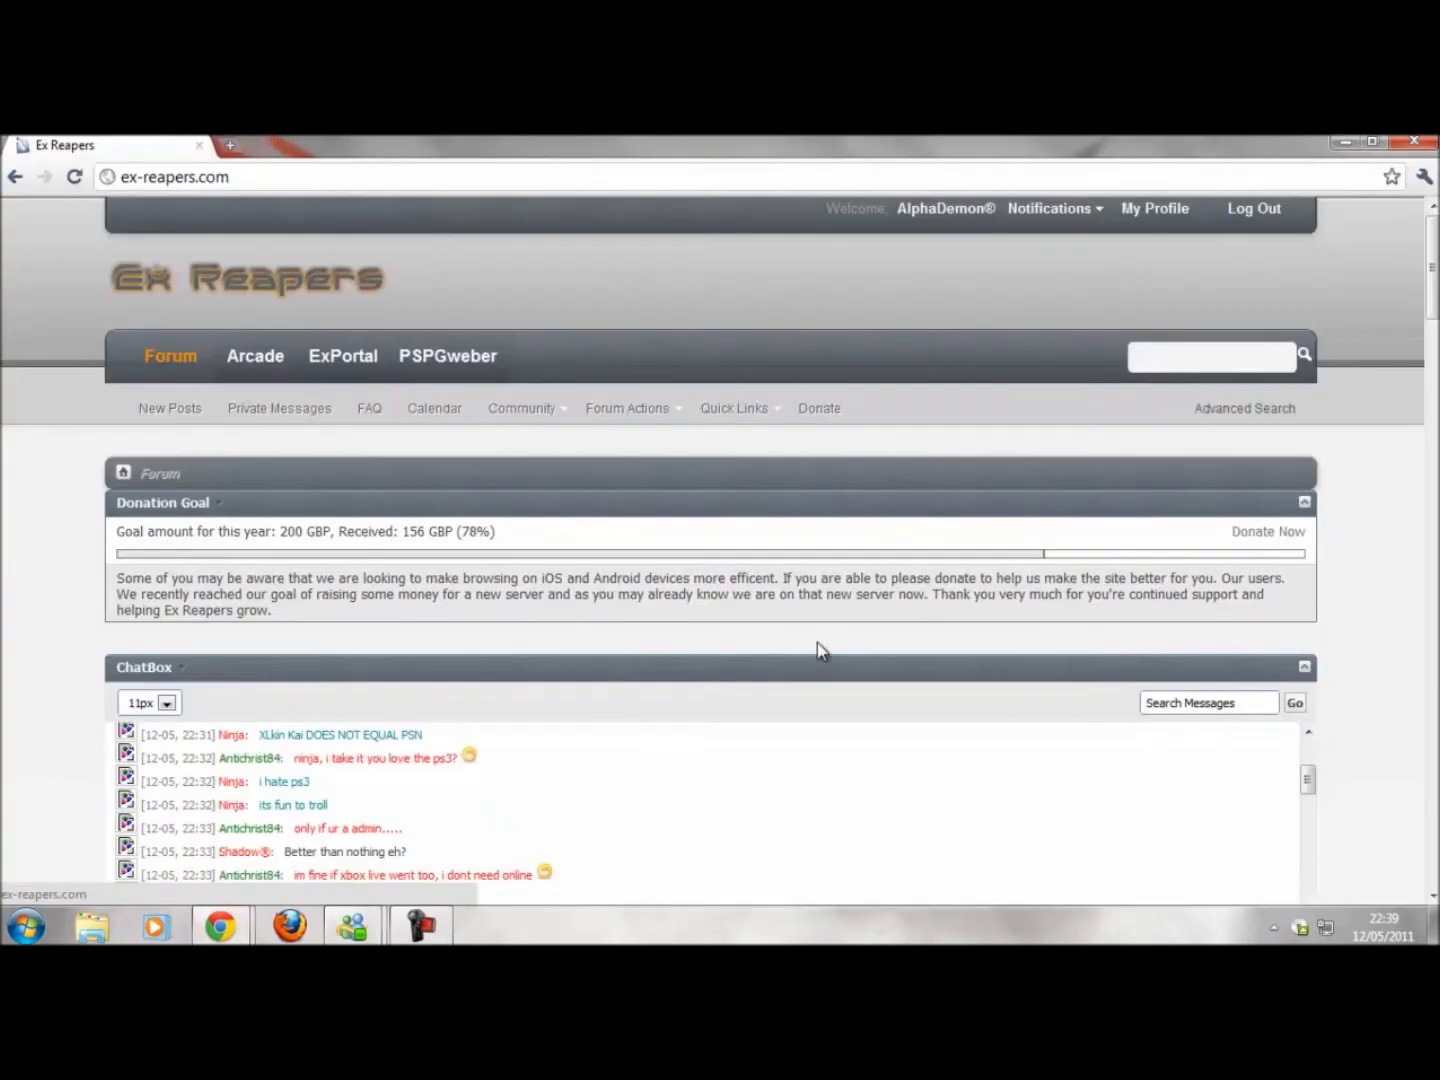
scroll(68, 380, down, 15)
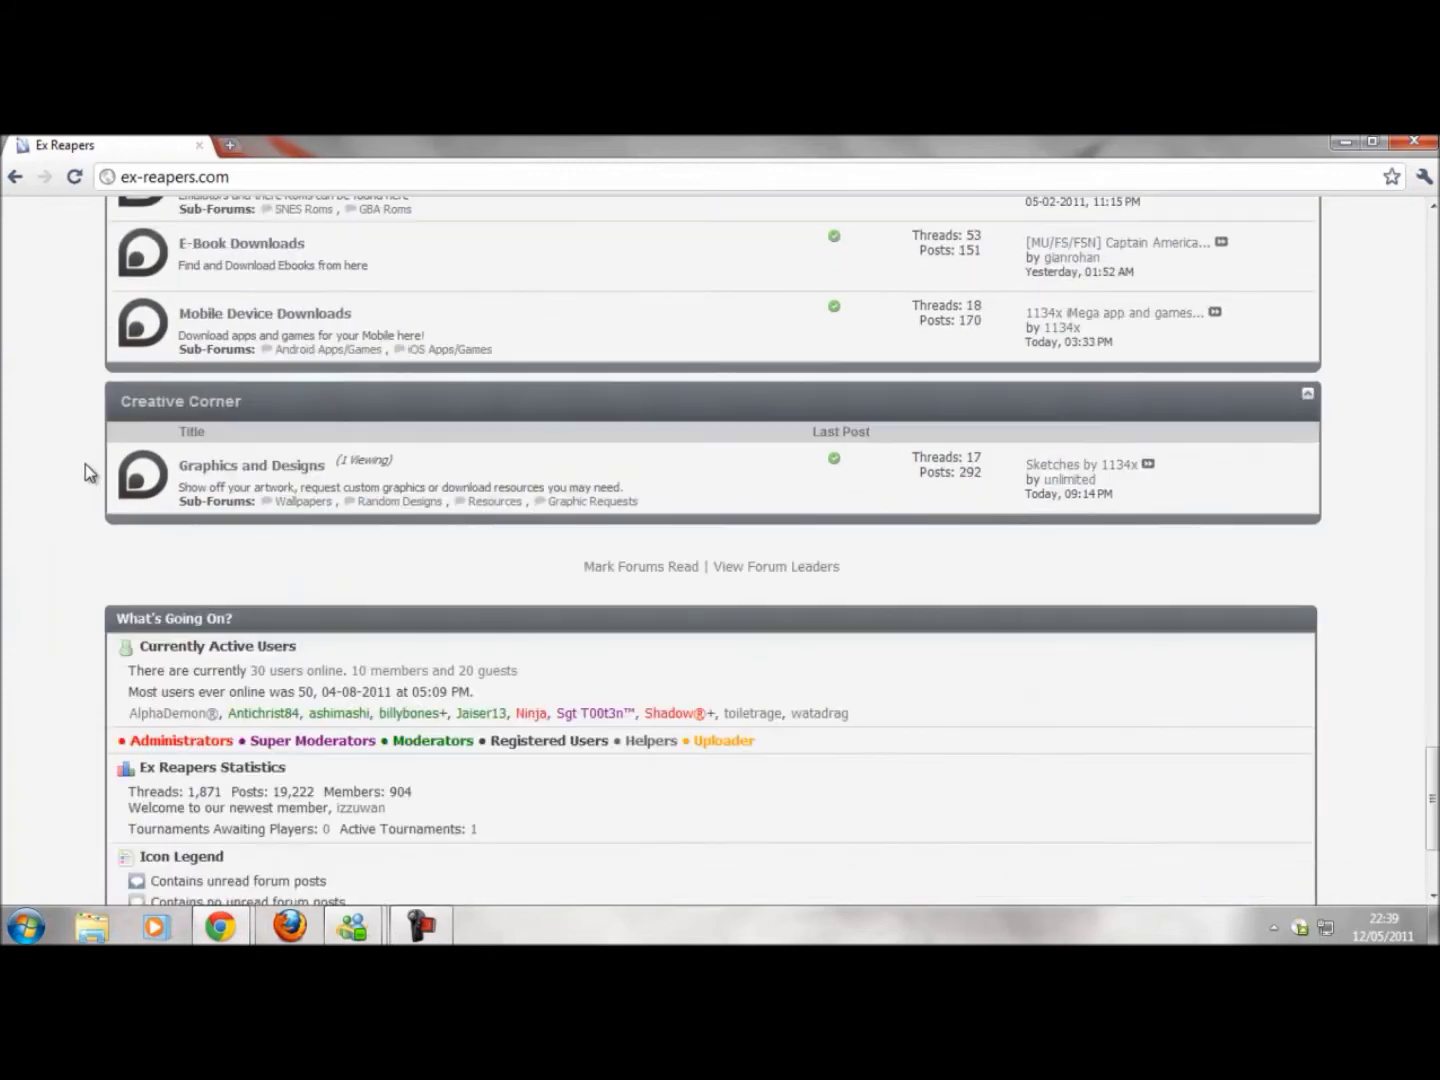
click(188, 784)
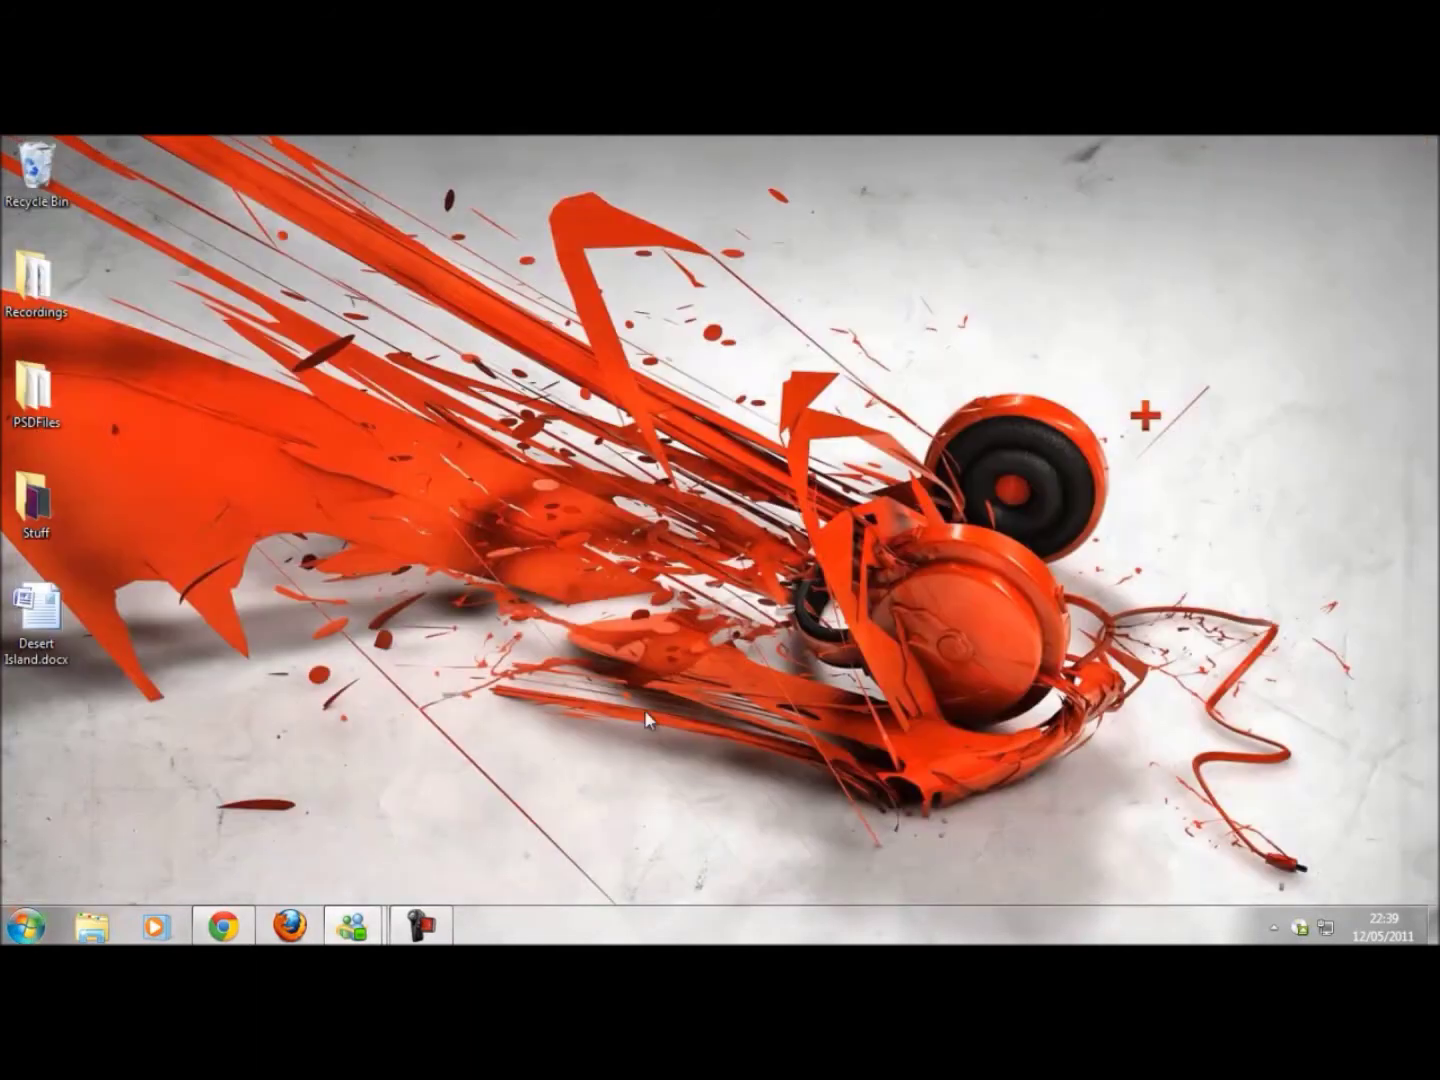
Change to the next desktop wallpaper and search the Start menu for msconfig.
right_click(492, 720)
click(594, 516)
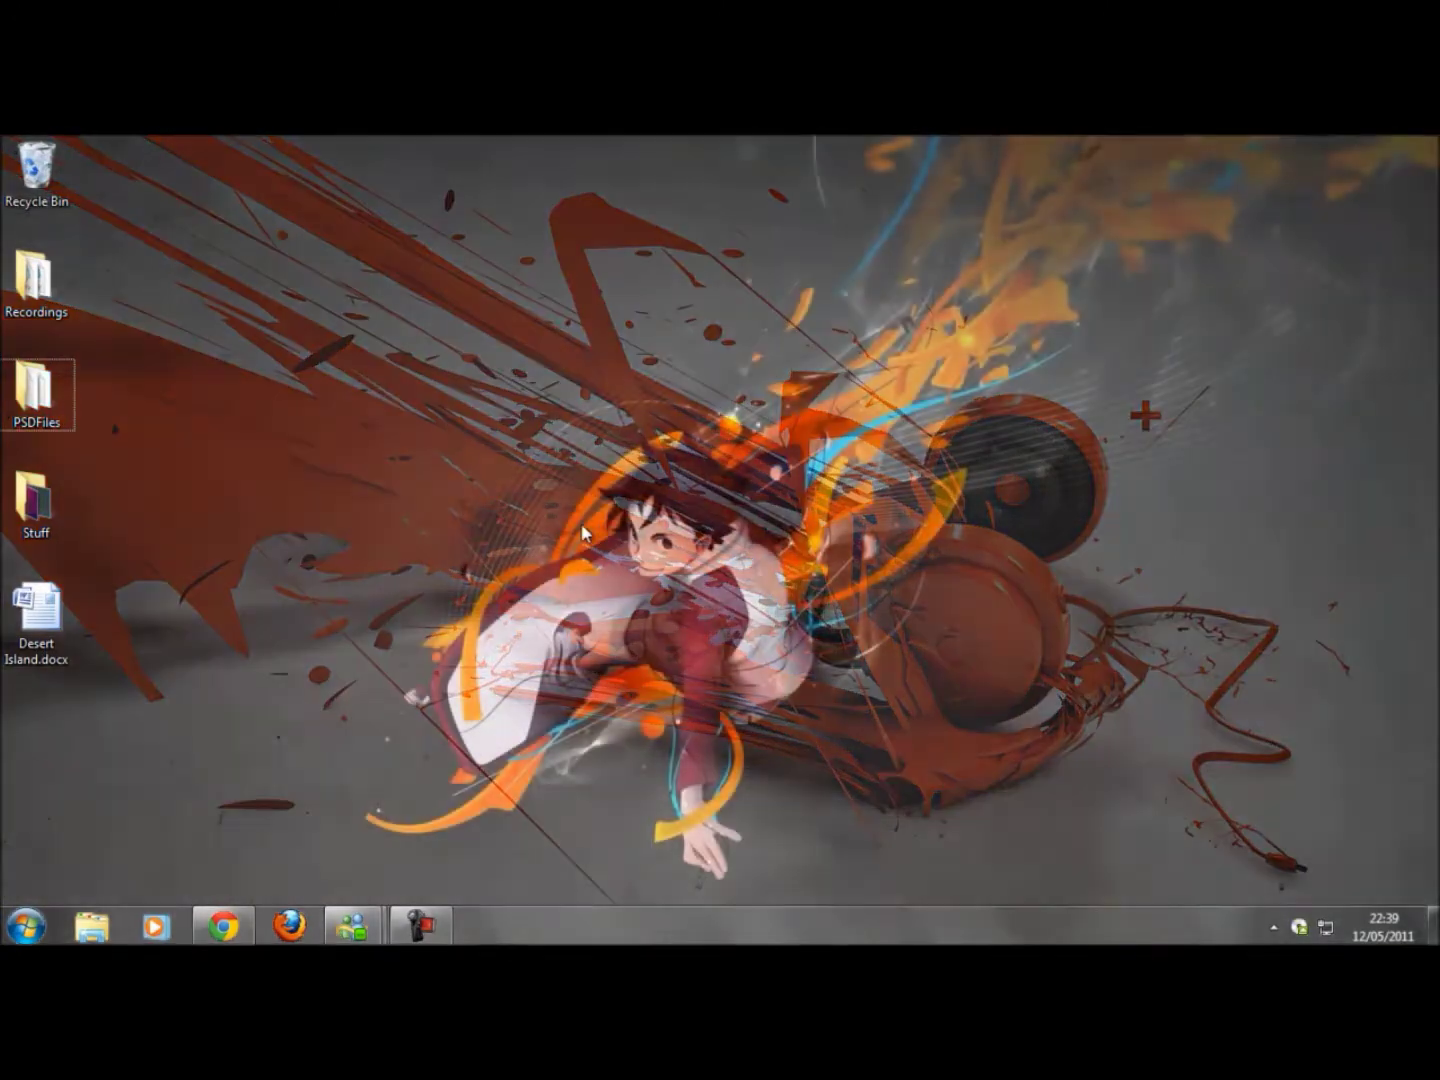
click(25, 927)
text(msconfig)
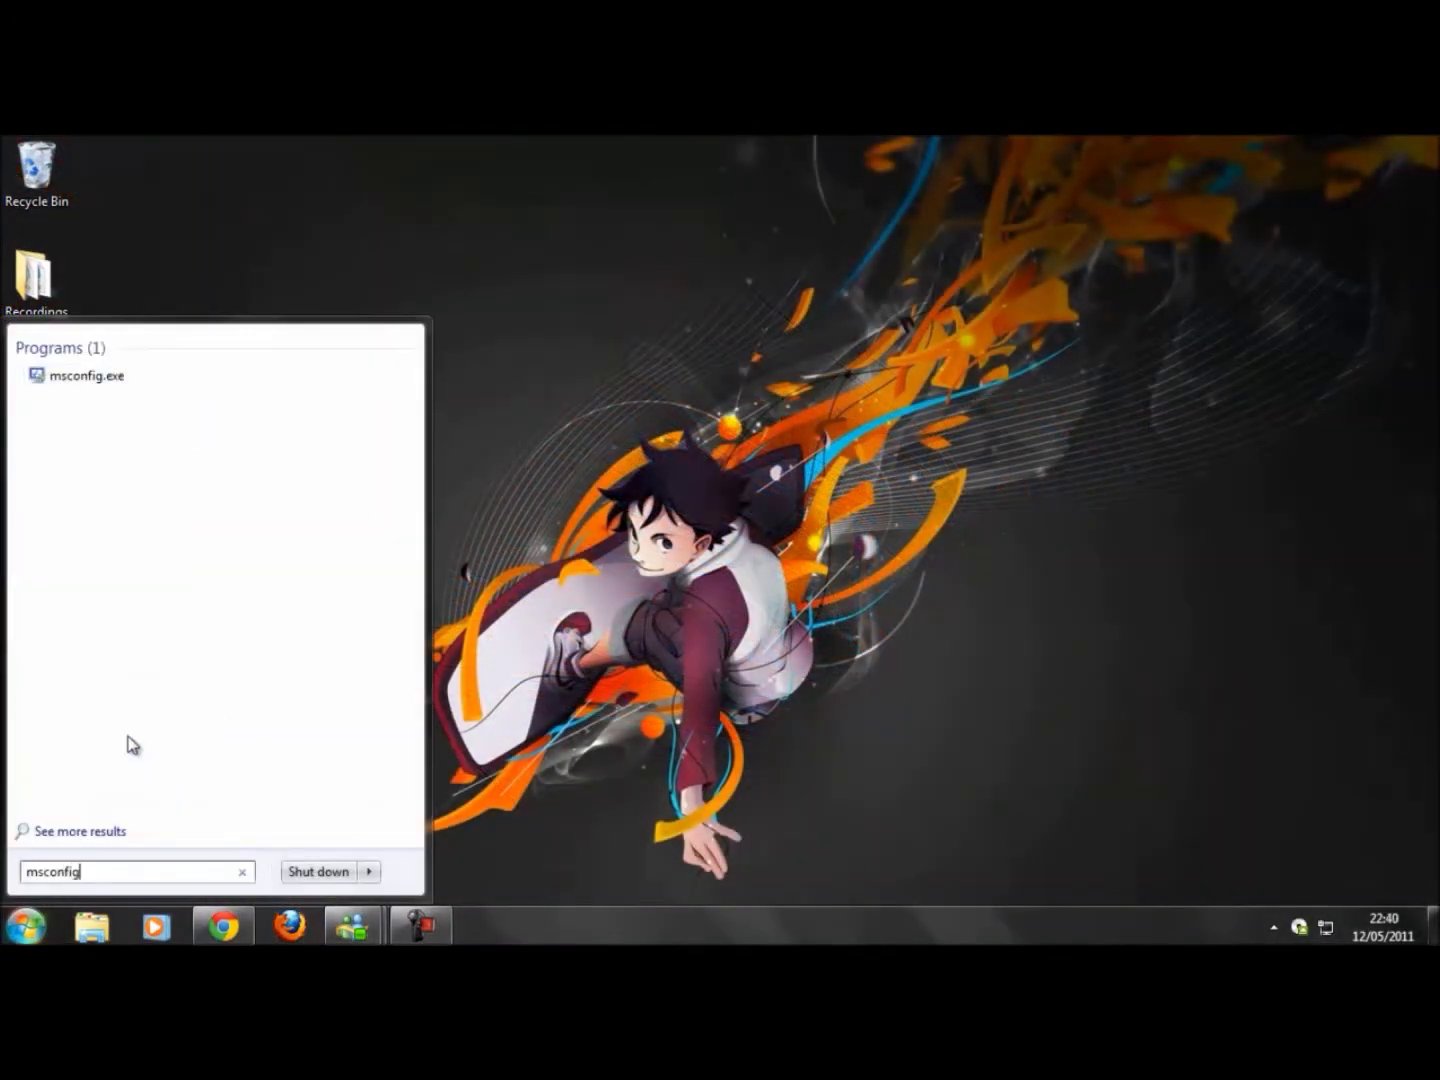
Run msconfig as administrator and select the 10-second Timeout value on the Boot tab.
right_click(145, 385)
click(225, 417)
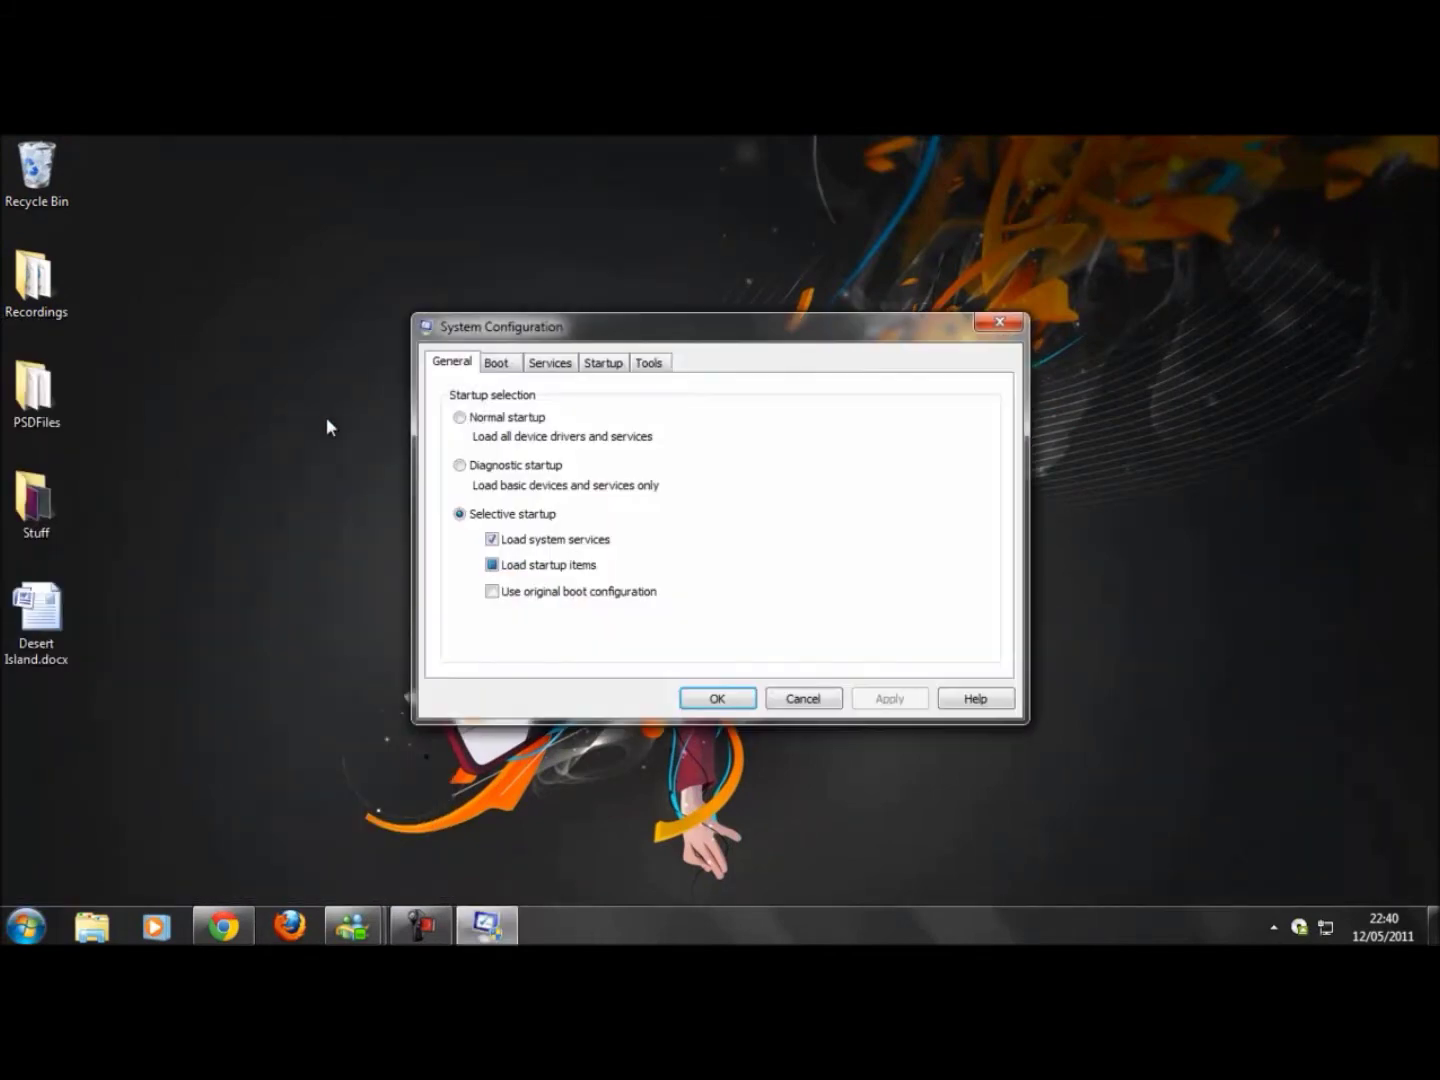
click(498, 368)
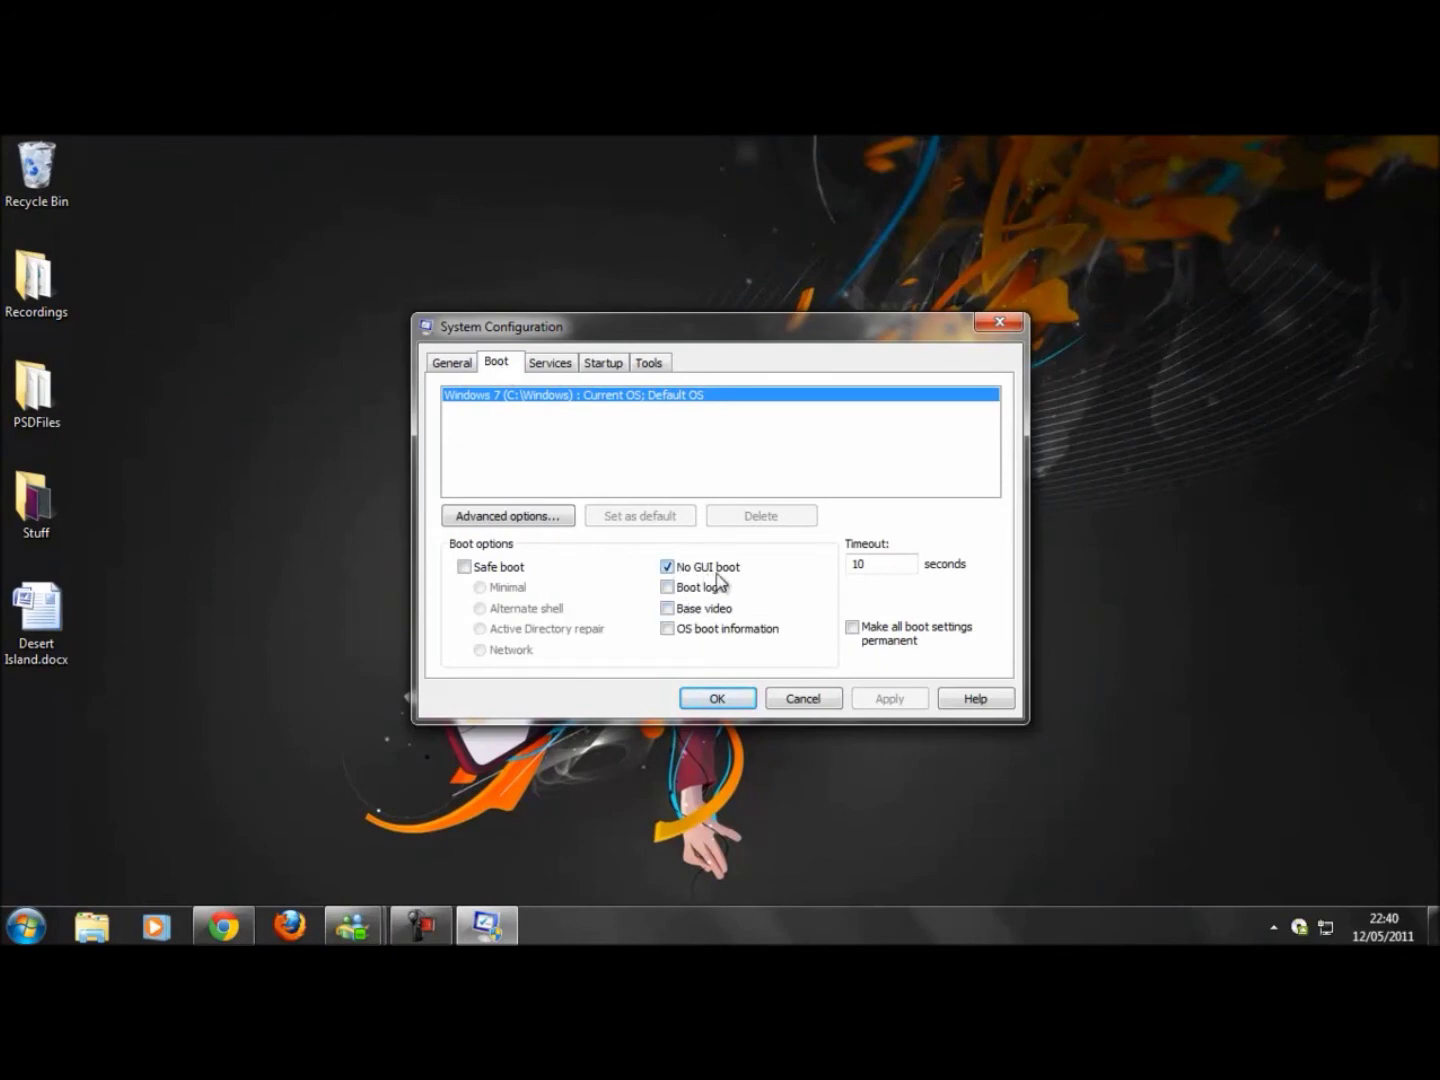
drag(900, 564, 814, 562)
Uncheck the Norton and CyberLink entries in the Startup items list.
click(602, 363)
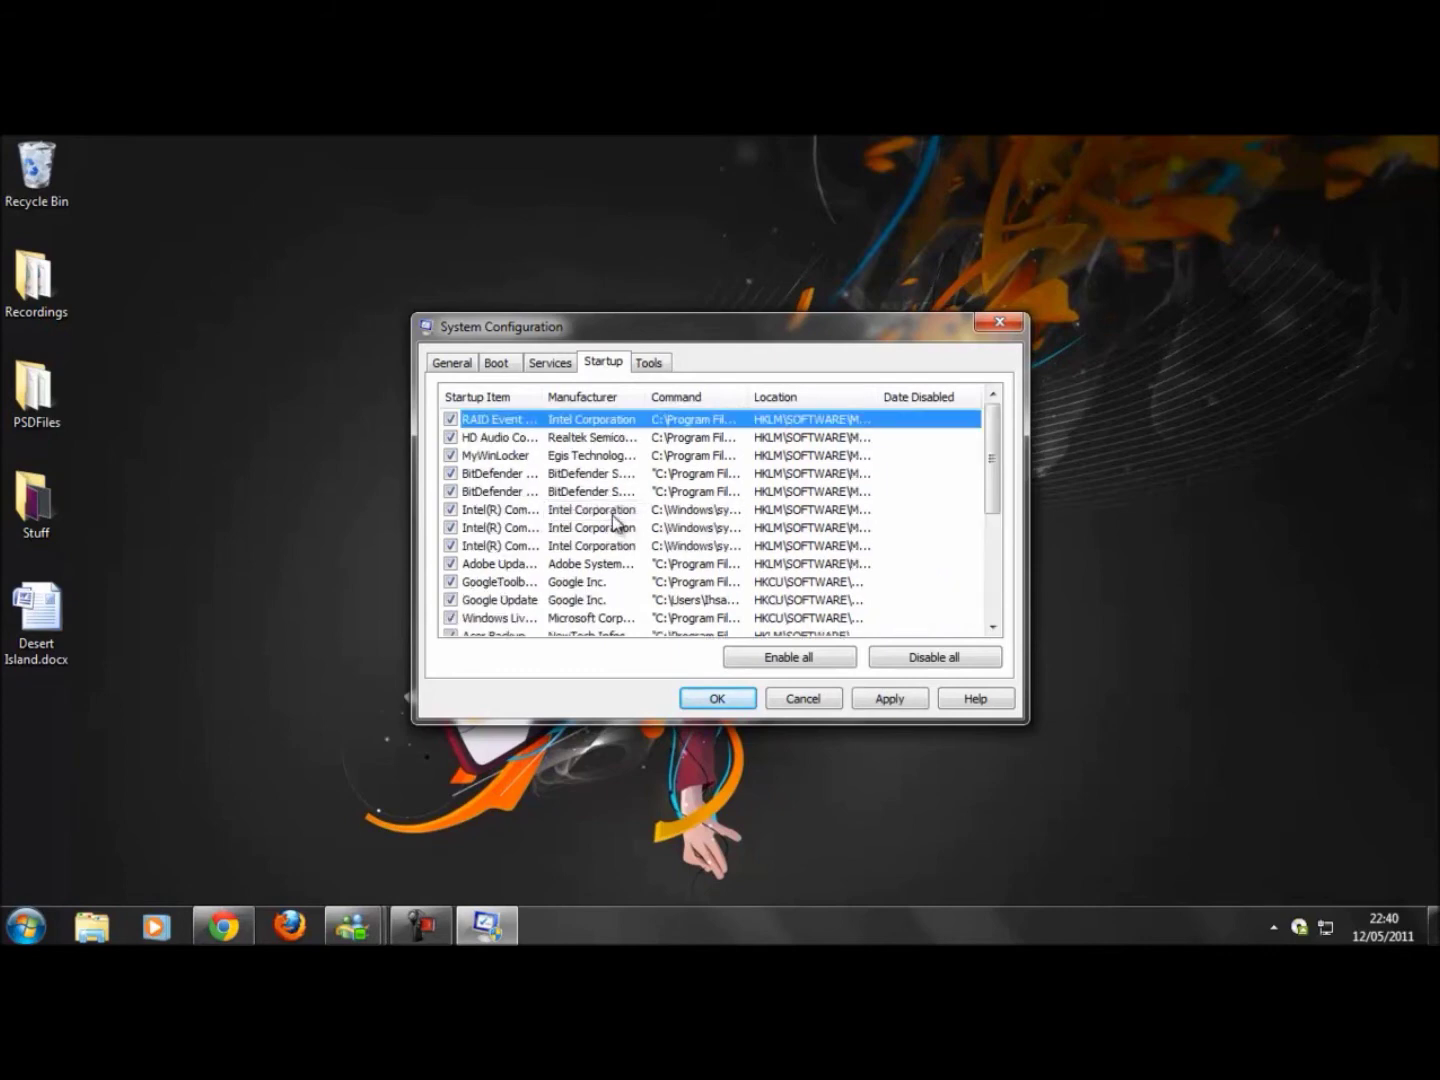
scroll(614, 520, down, 4)
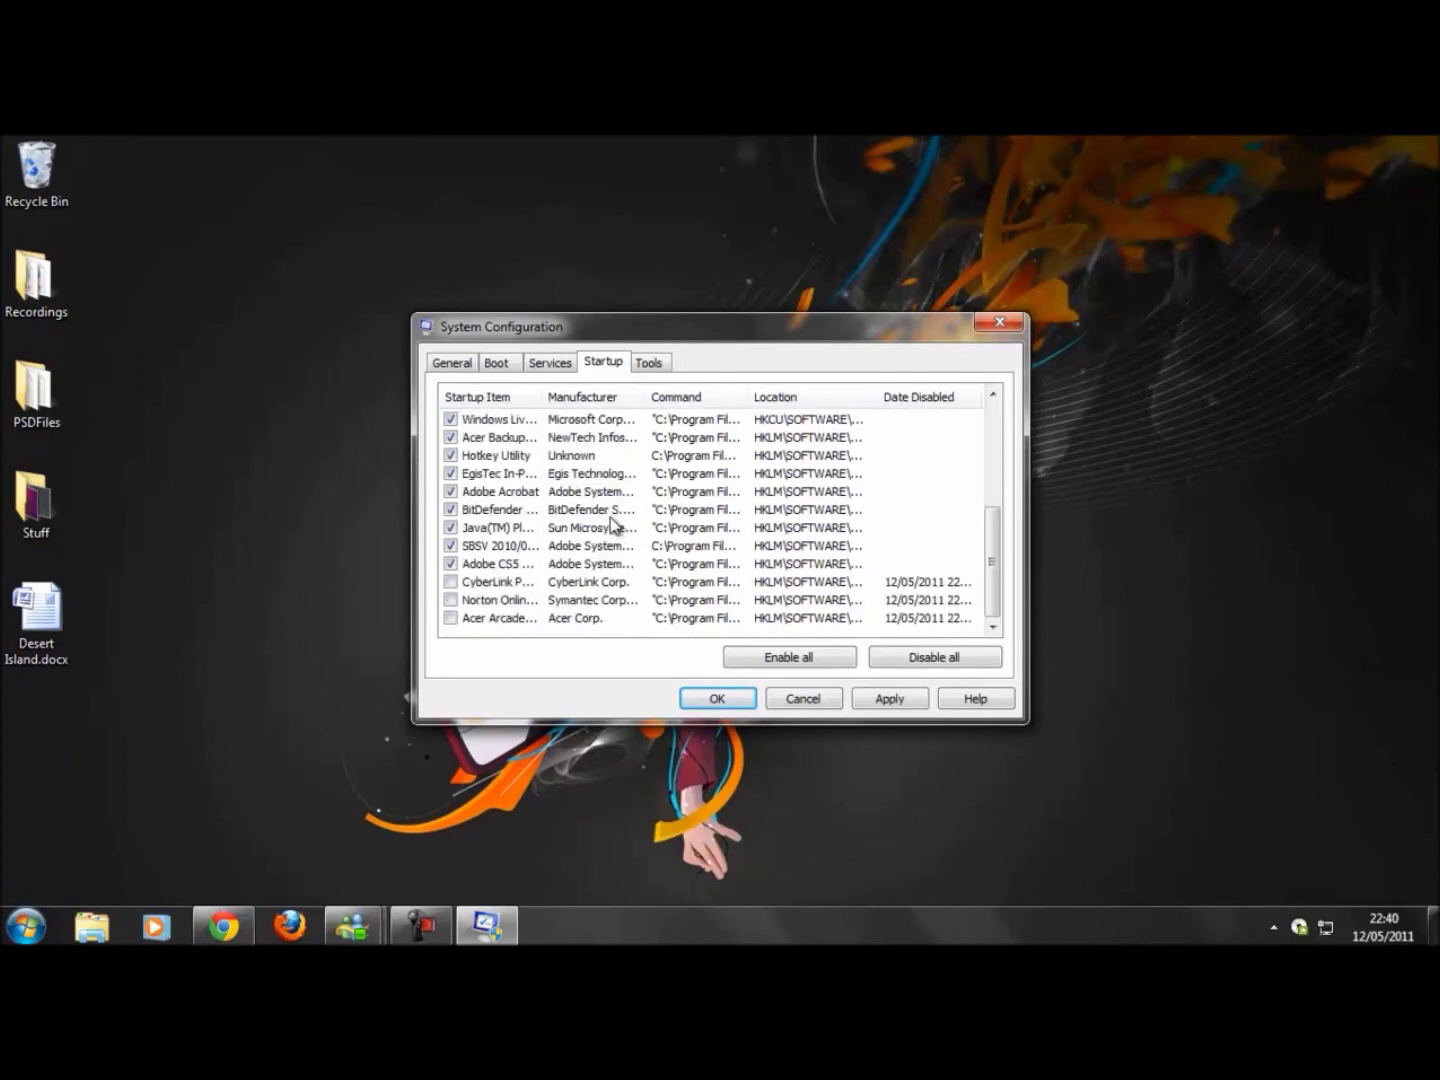
click(510, 600)
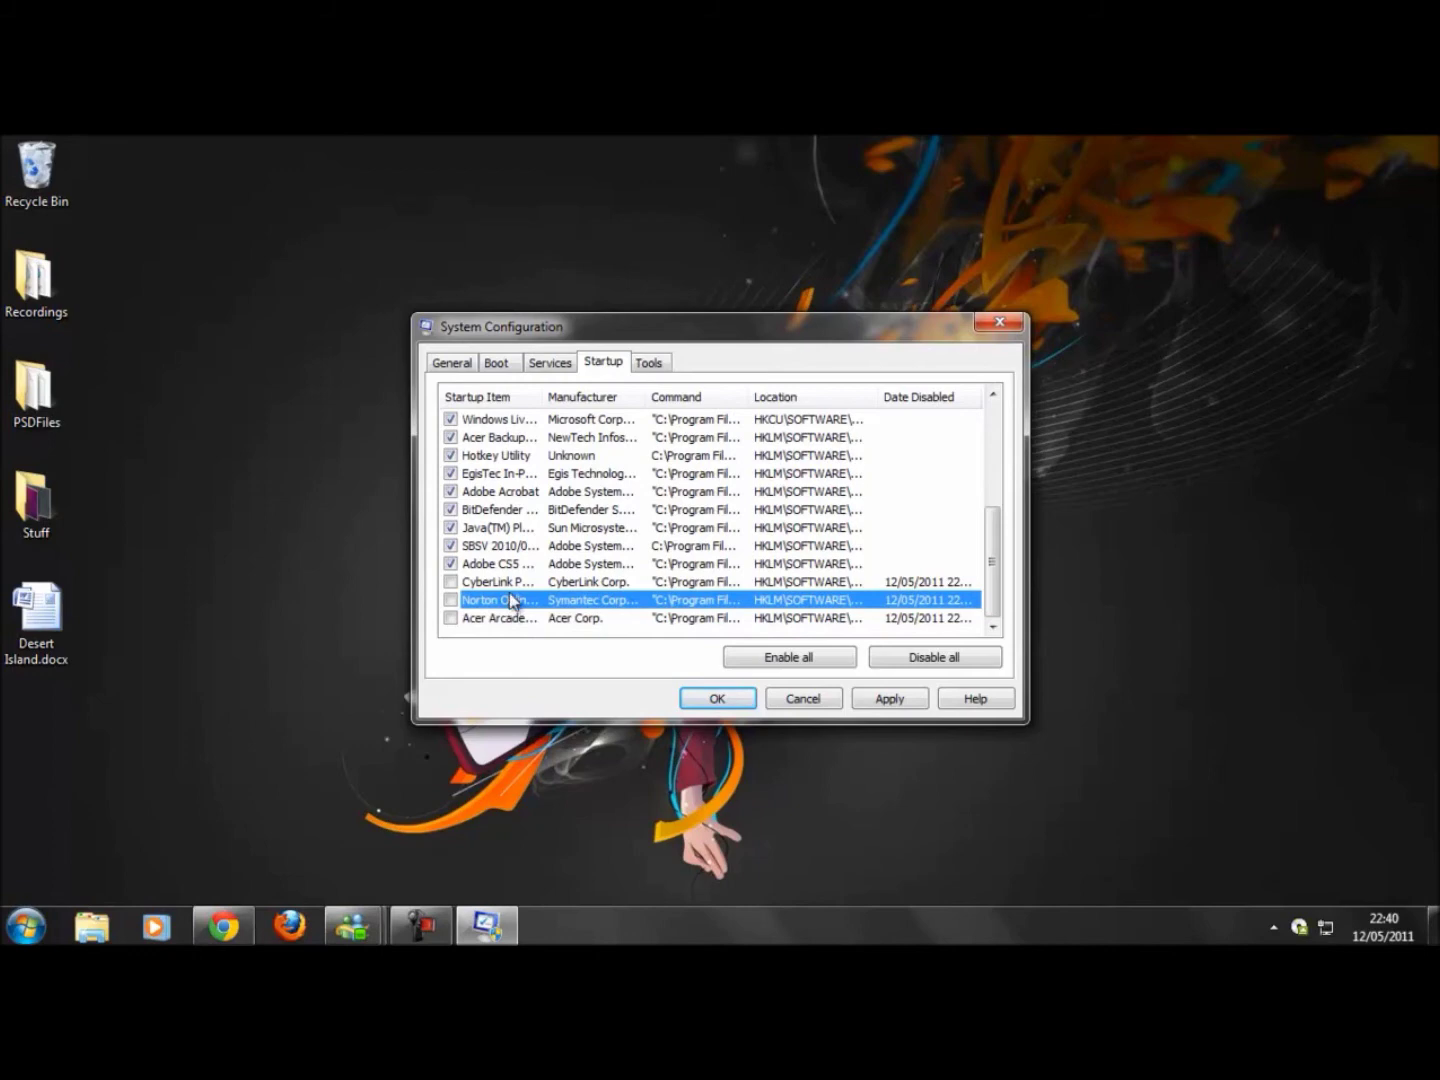
click(510, 584)
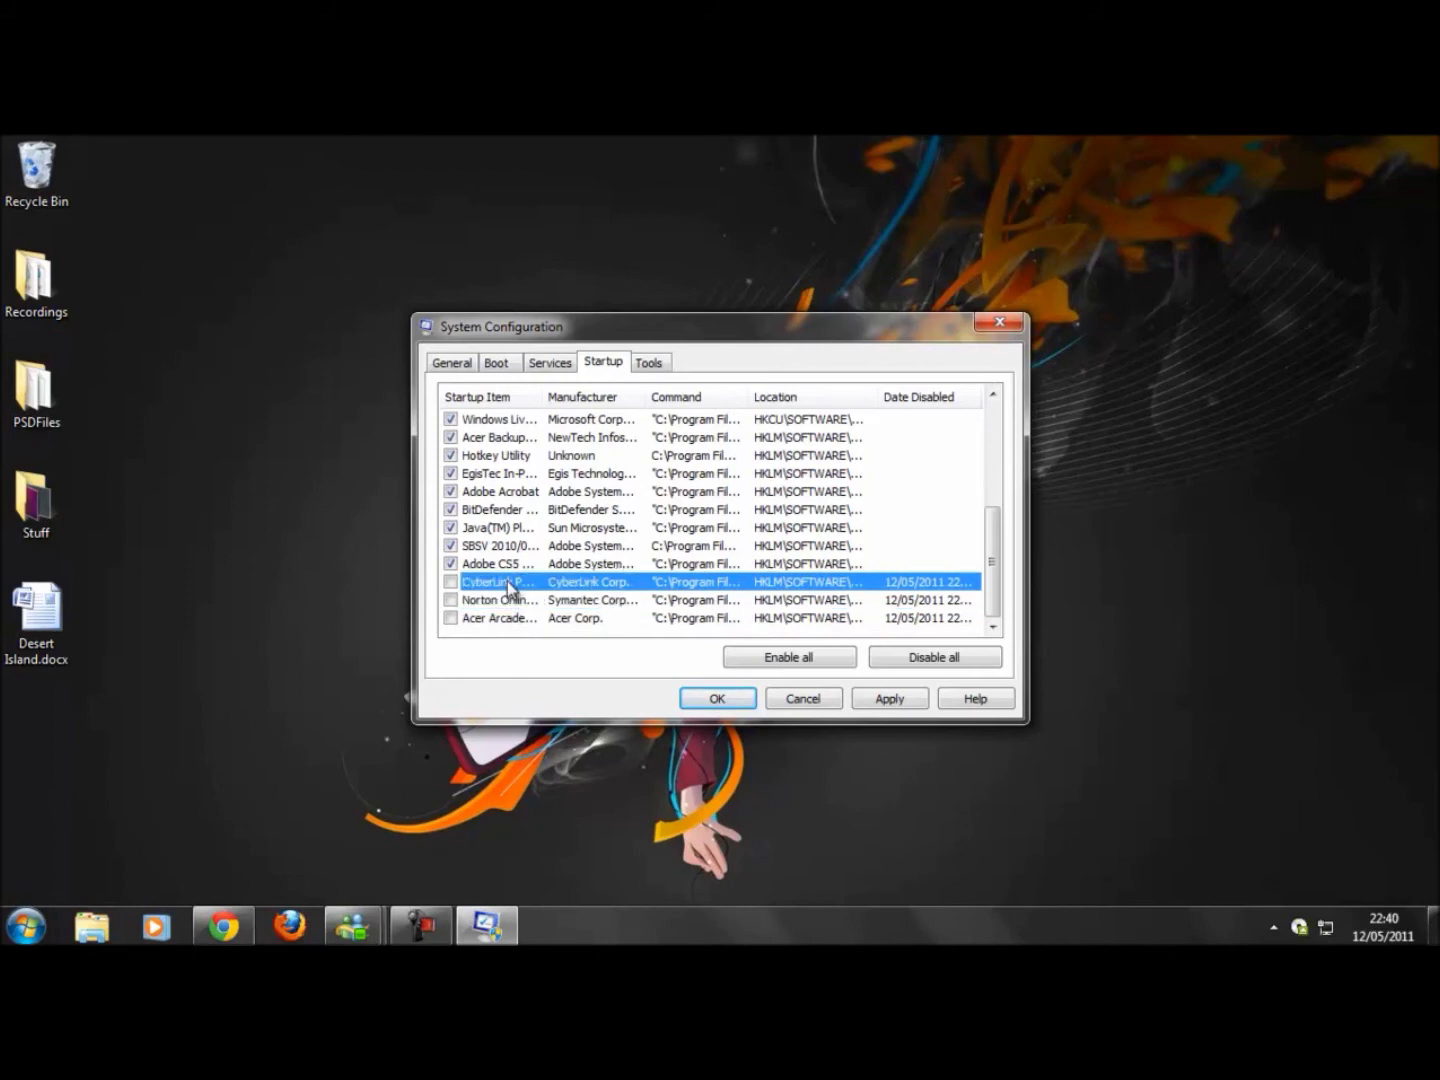
scroll(490, 517, up, 1)
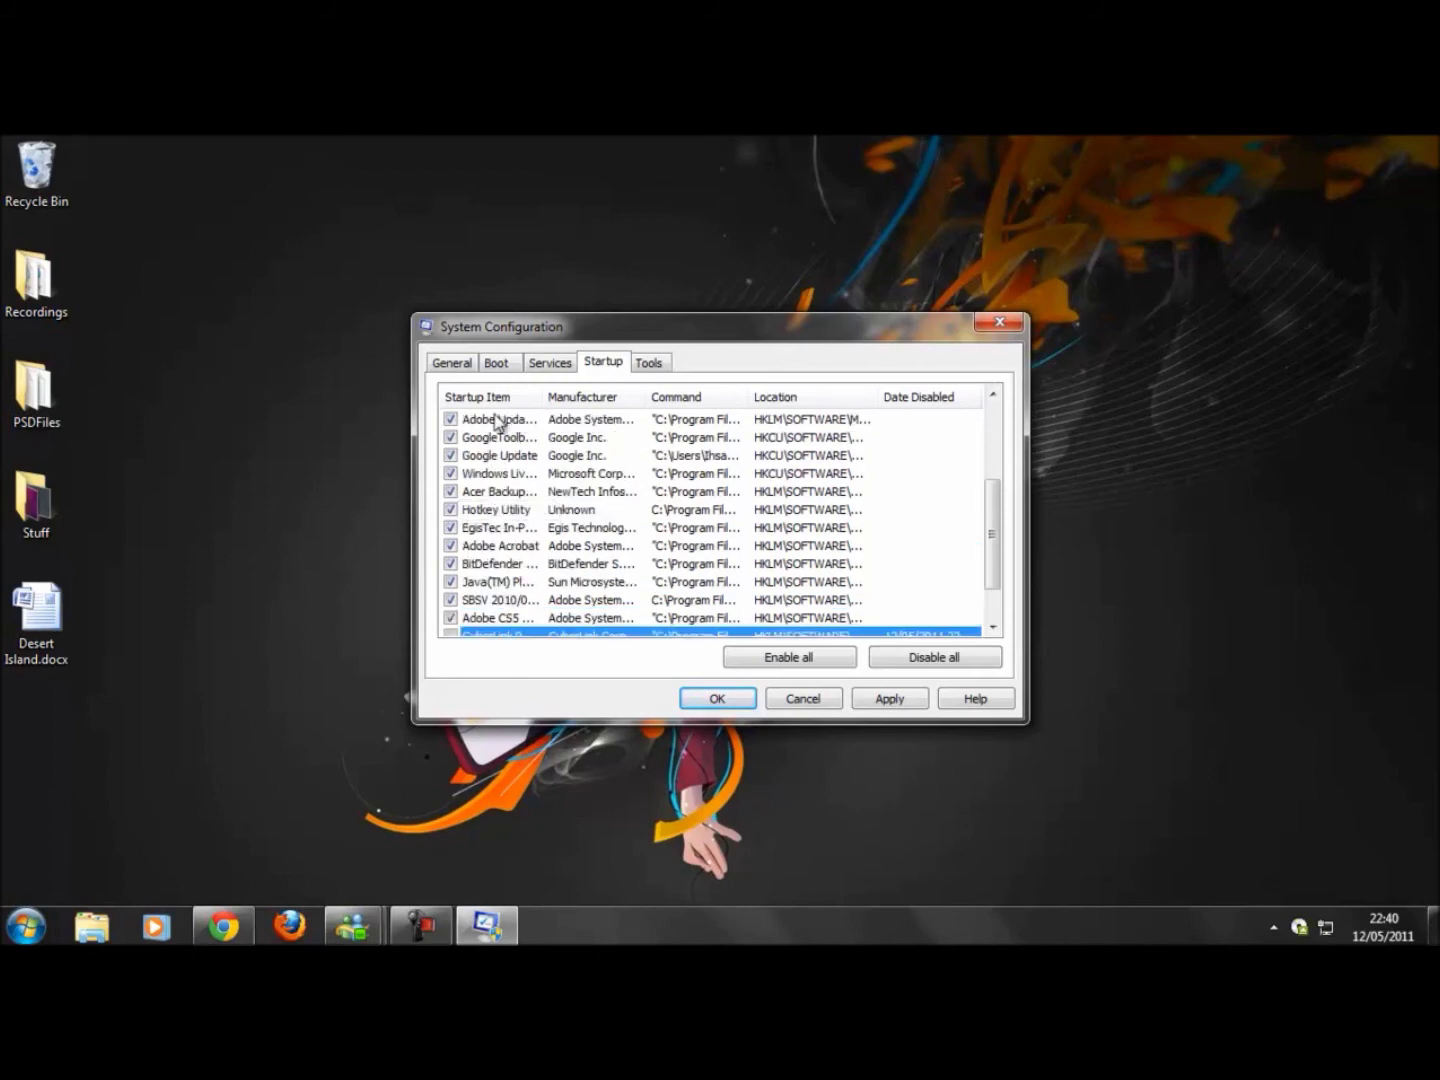
Review the Boot, Services, Startup, Tools and General tabs, then apply the changes with OK.
click(503, 363)
click(557, 365)
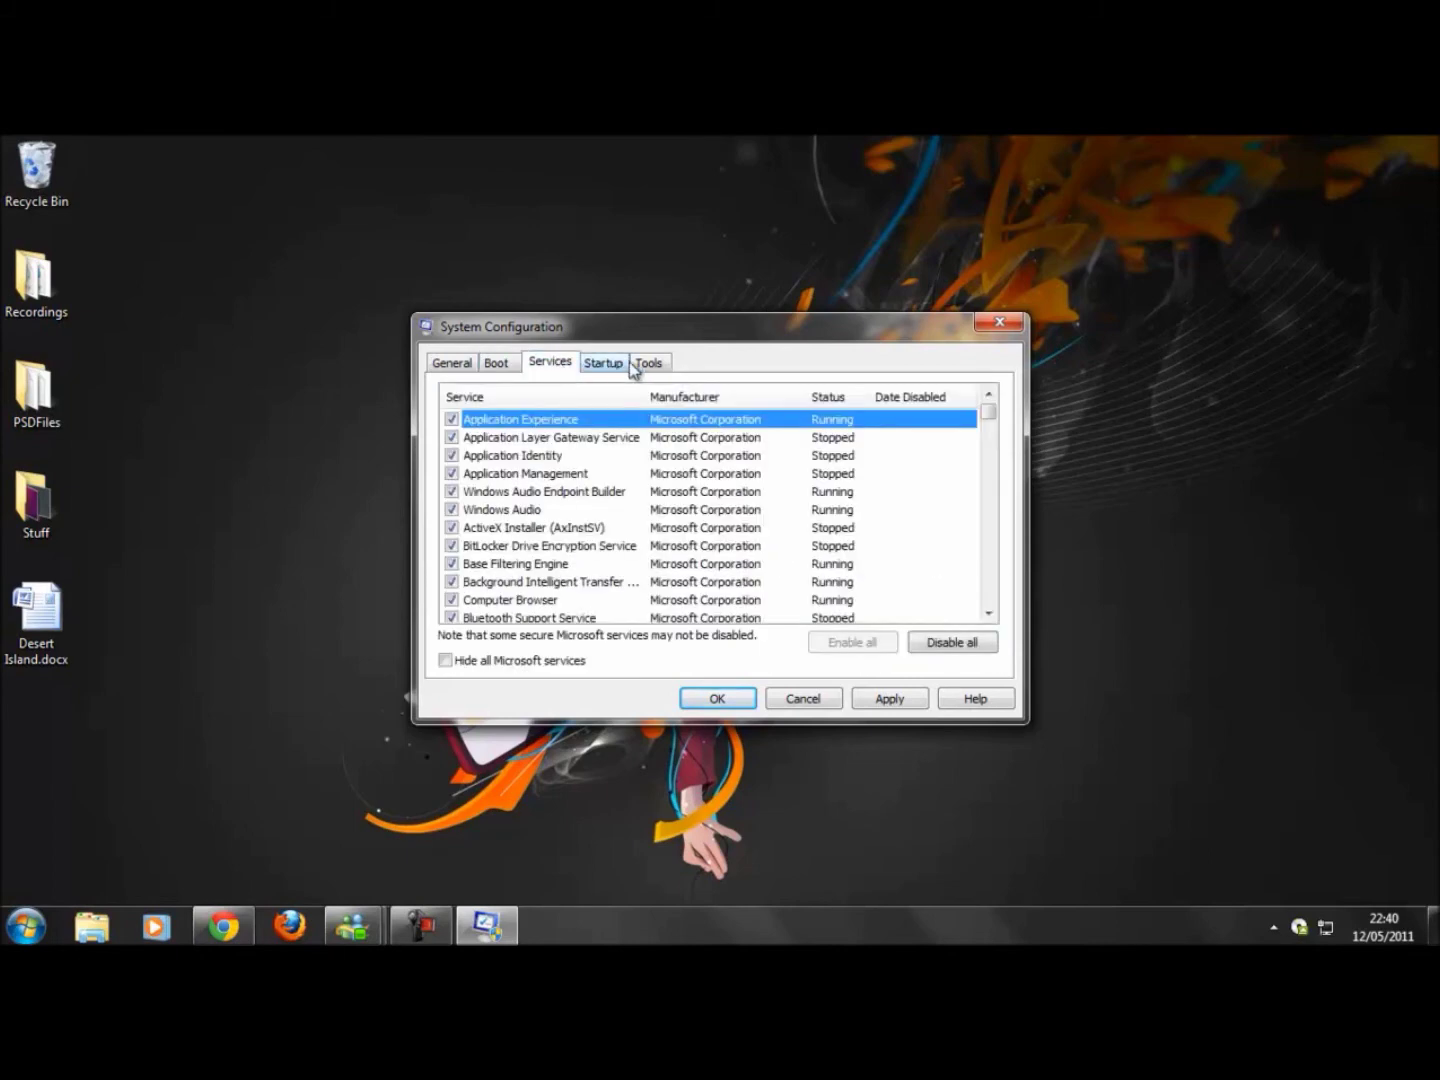
click(612, 365)
click(652, 365)
click(450, 364)
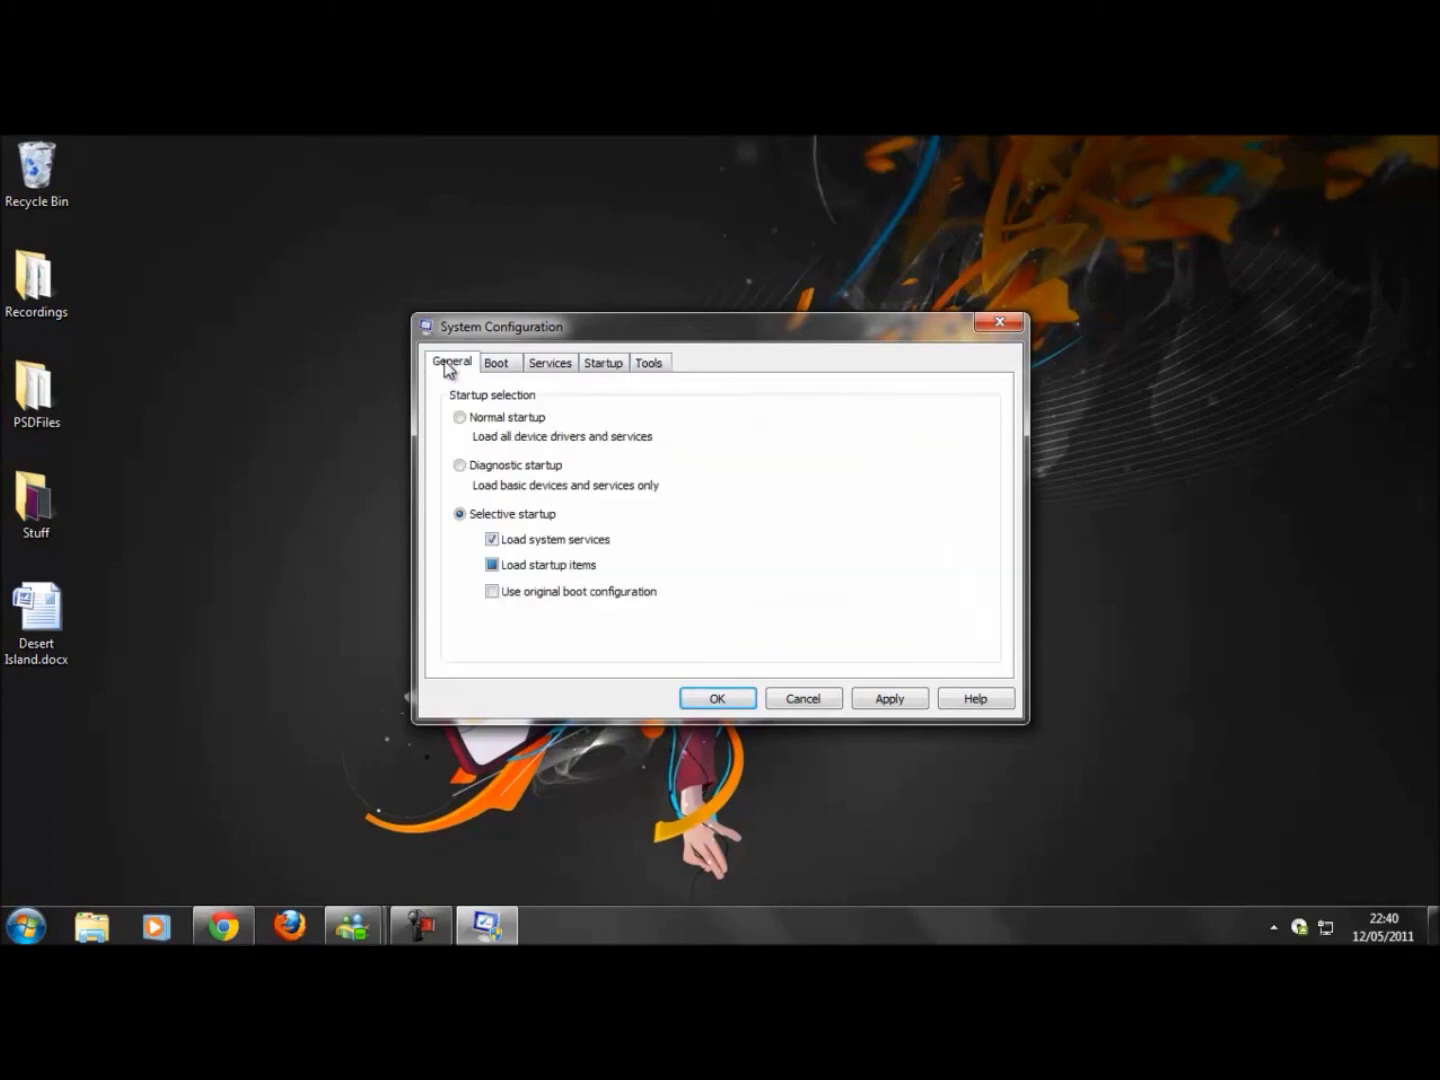
click(715, 699)
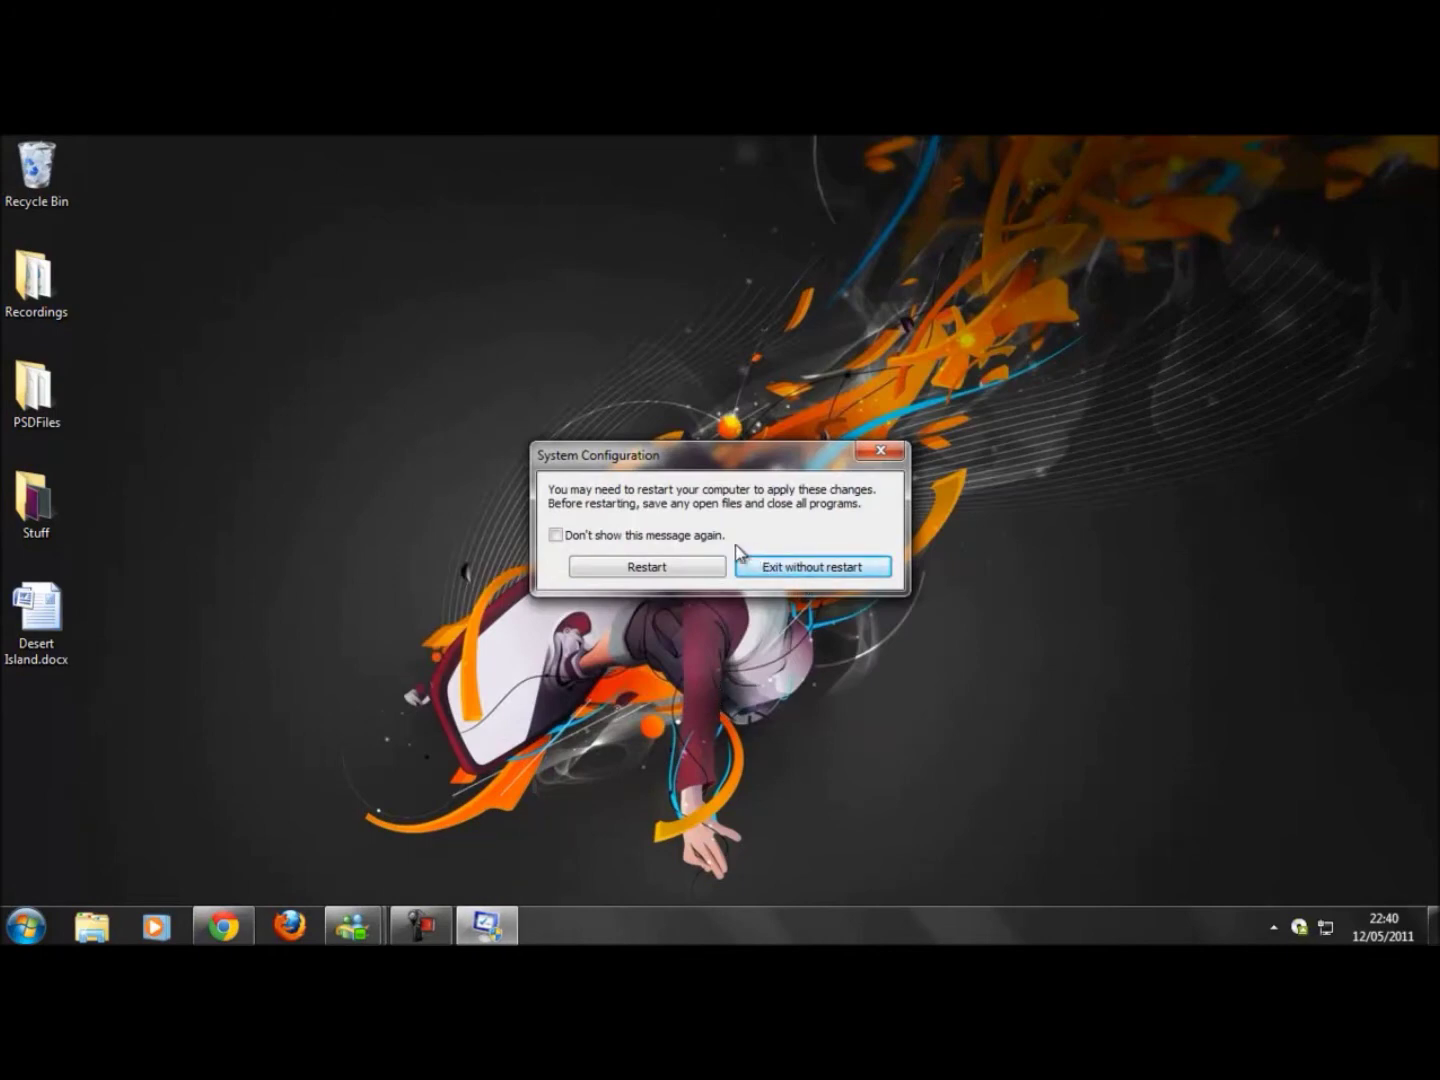
Move the restart prompt aside and choose Exit without restart.
drag(621, 461, 478, 433)
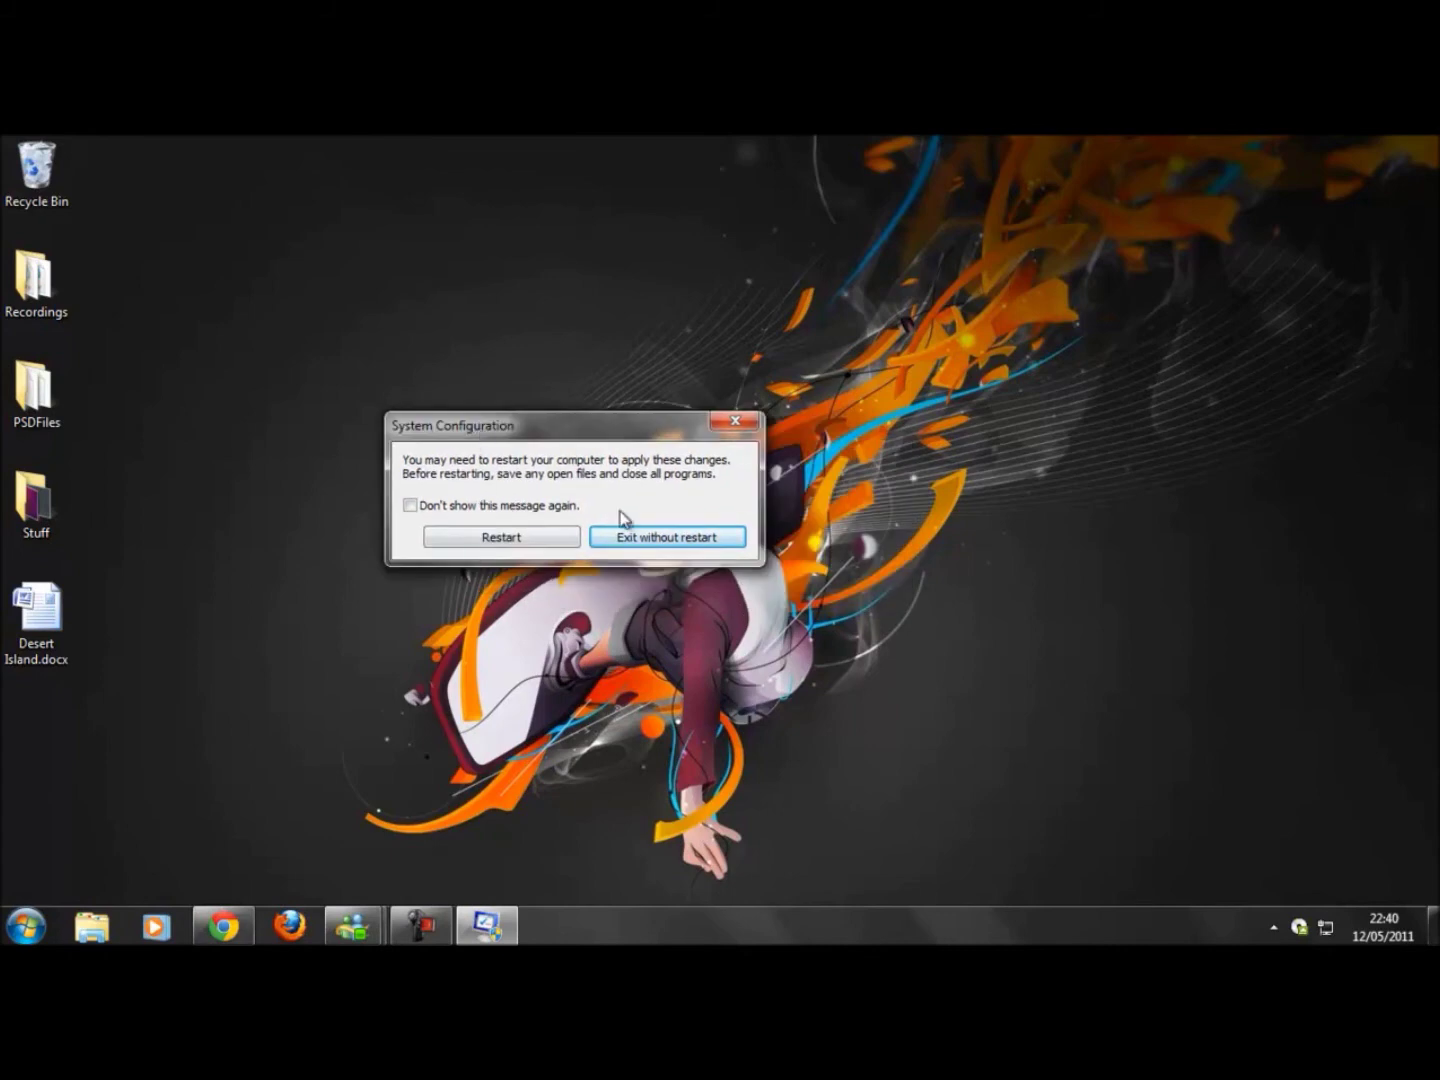
click(612, 538)
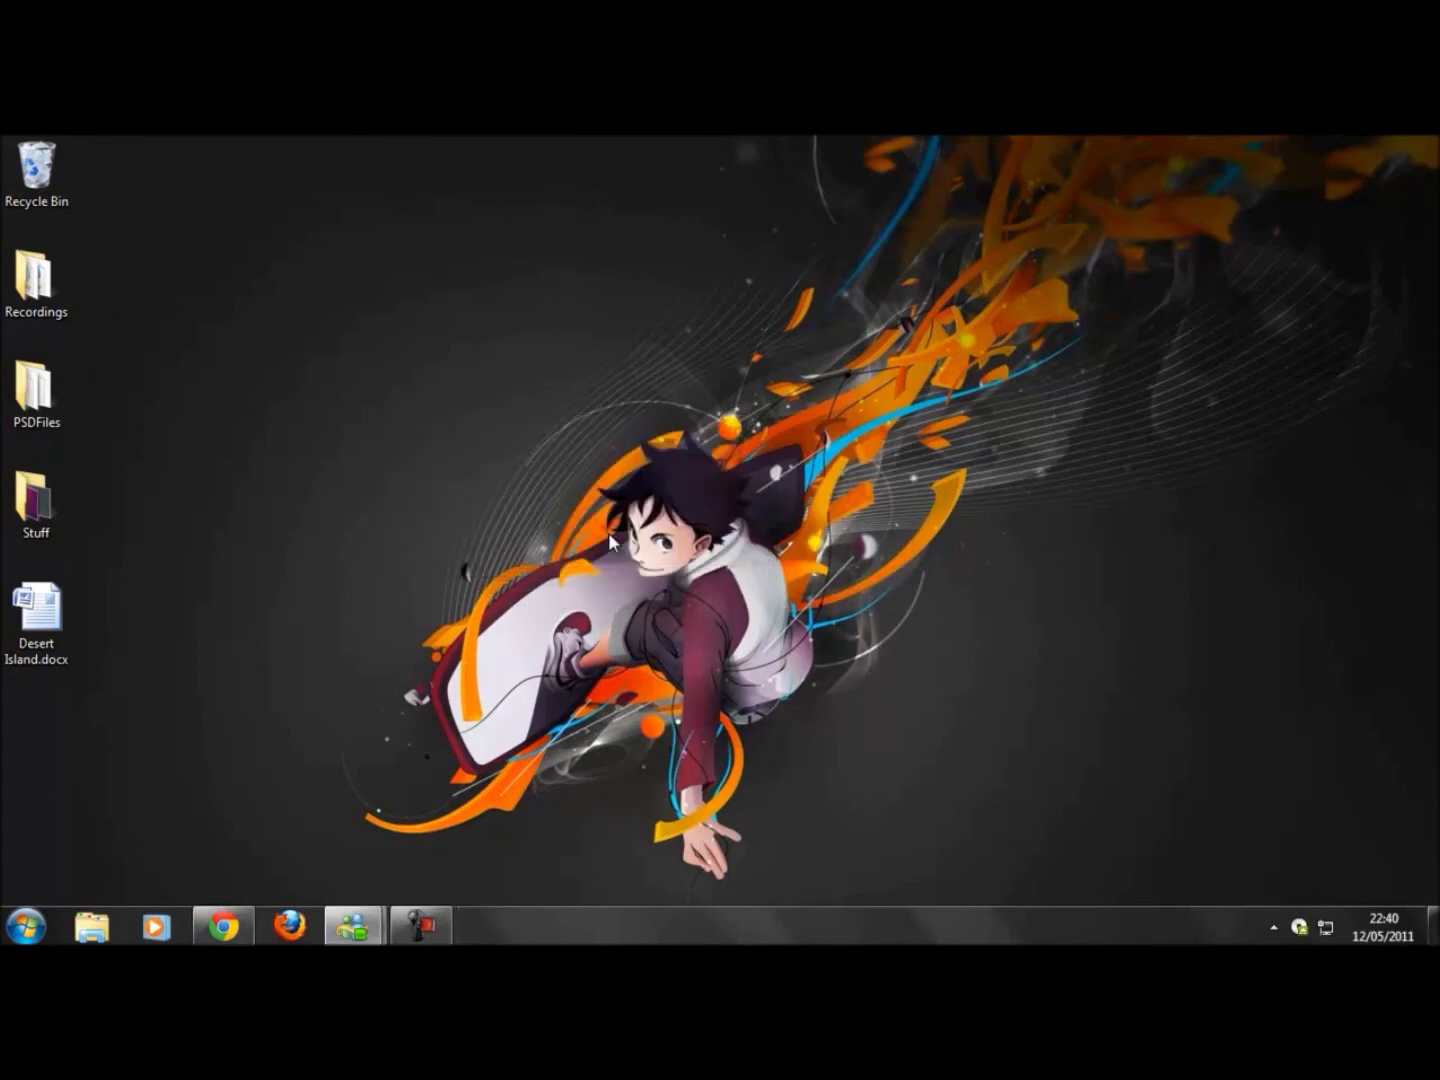
Advance the desktop background to the red robot numbered 10 wallpaper.
right_click(572, 777)
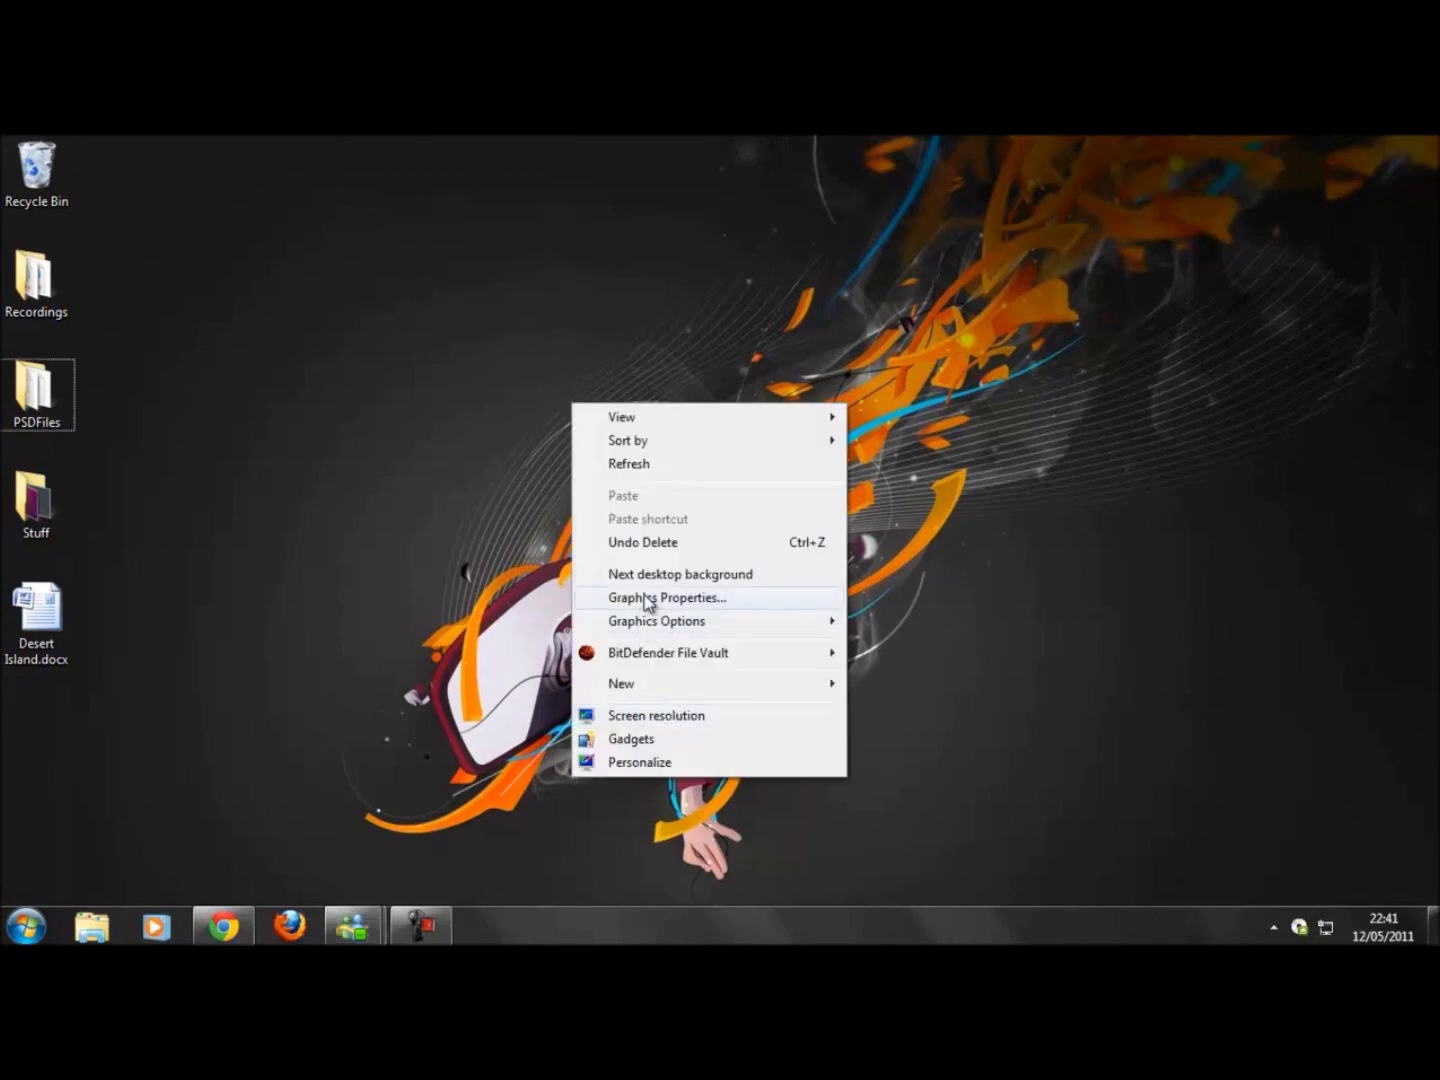
click(646, 587)
right_click(635, 206)
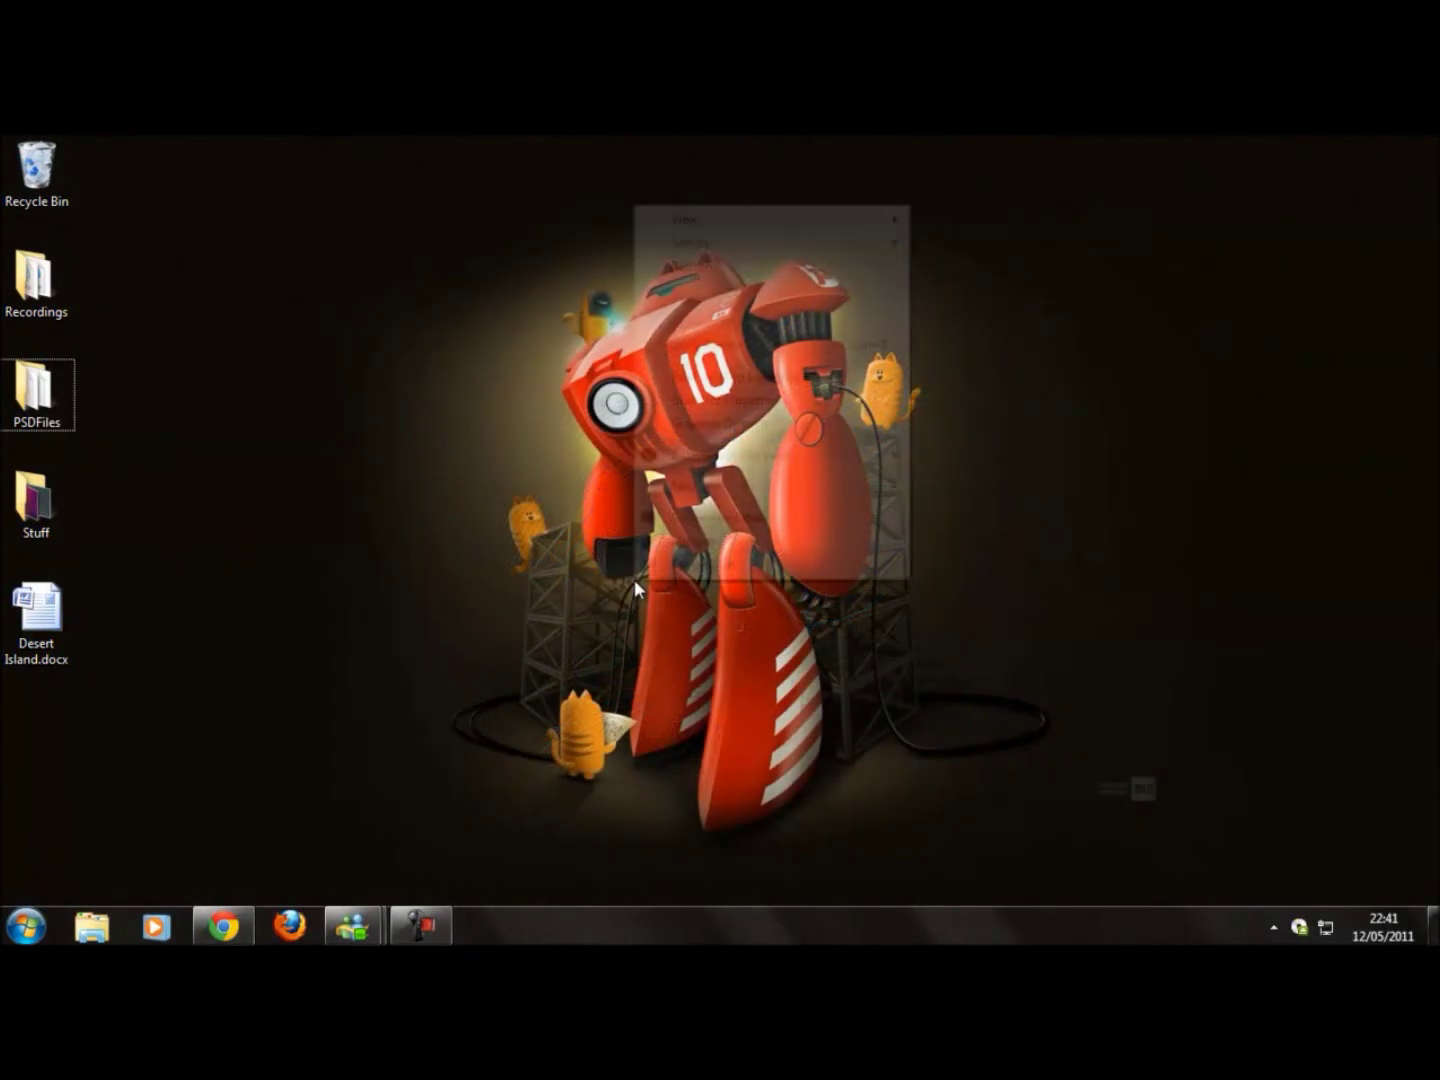
click(557, 486)
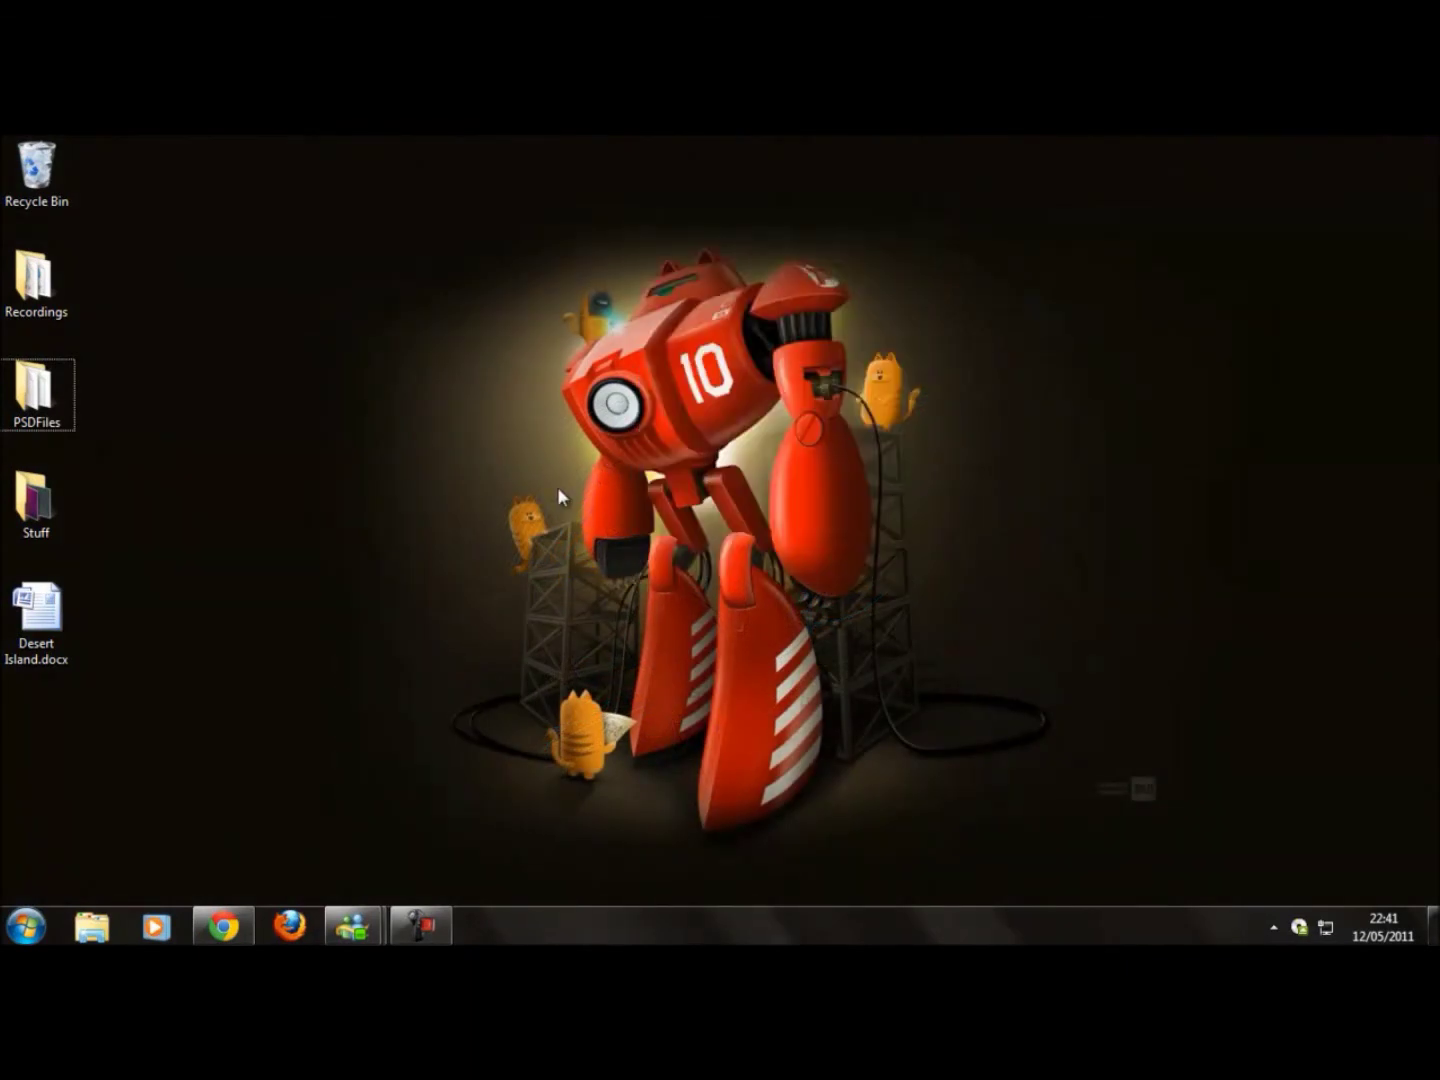